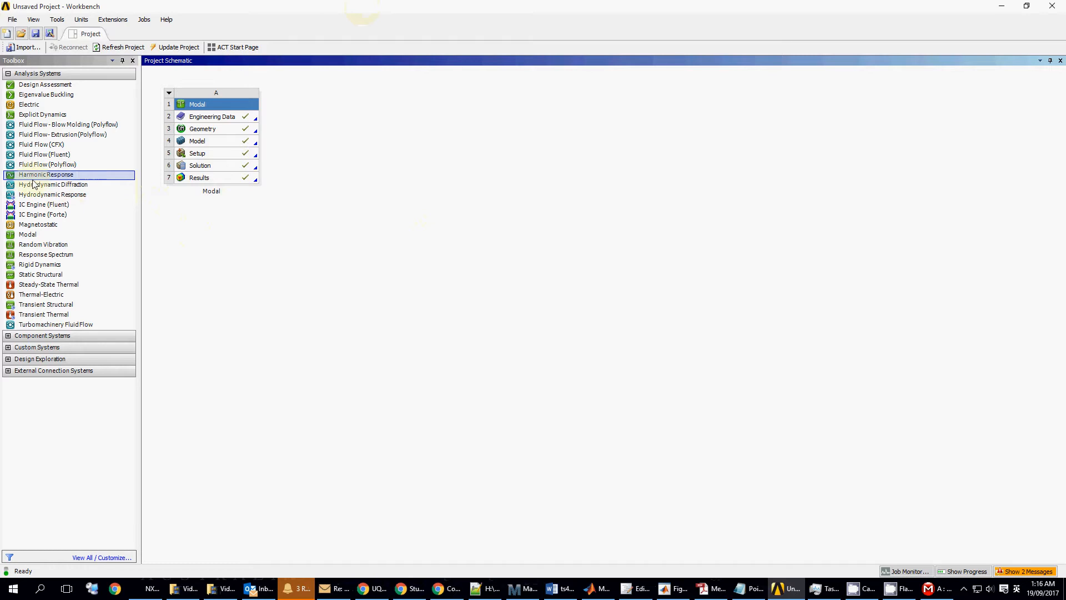
Add a Harmonic Response system that shares the Modal system's geometry, and open its model for editing.
click(71, 187)
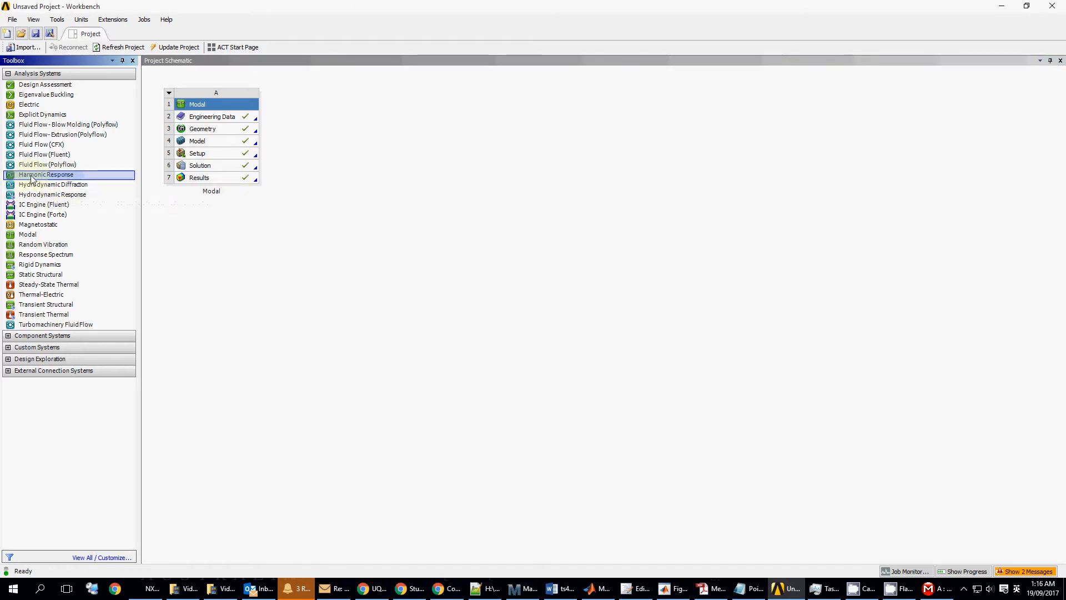
drag(43, 181, 331, 134)
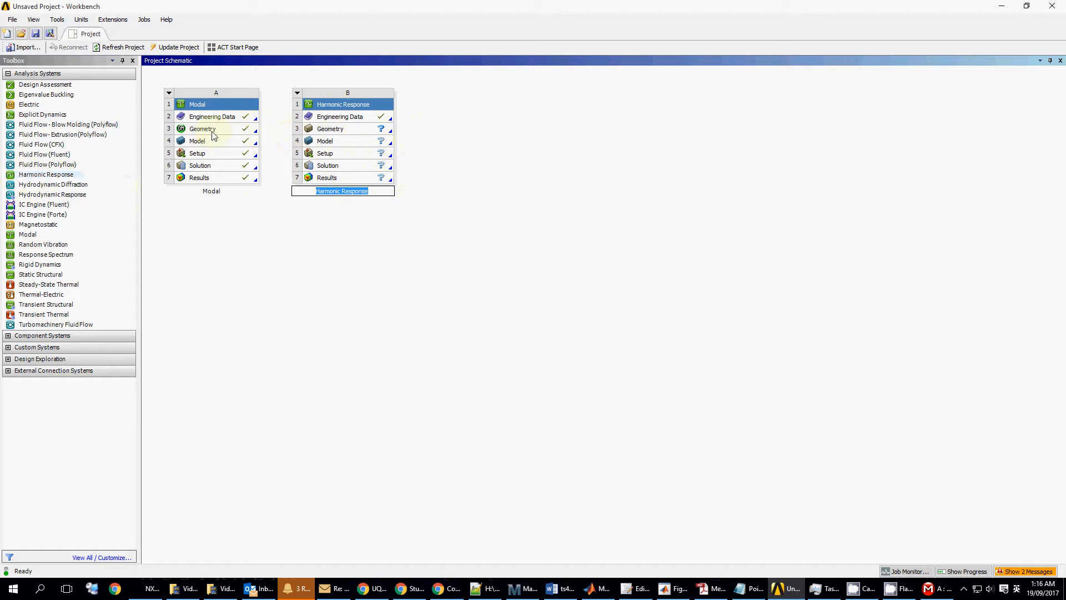
drag(209, 130, 331, 129)
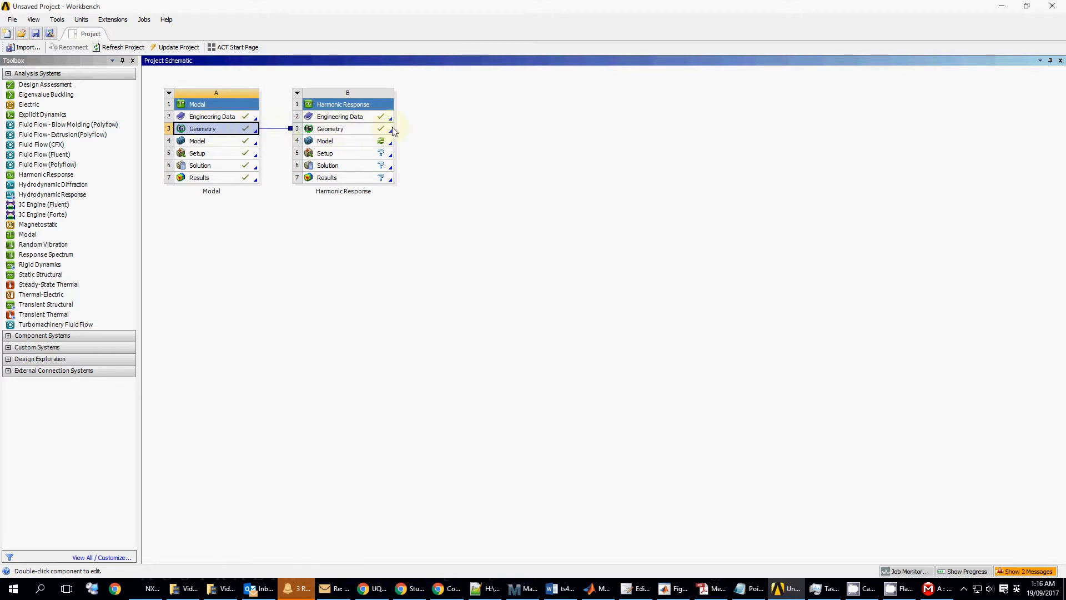
click(340, 141)
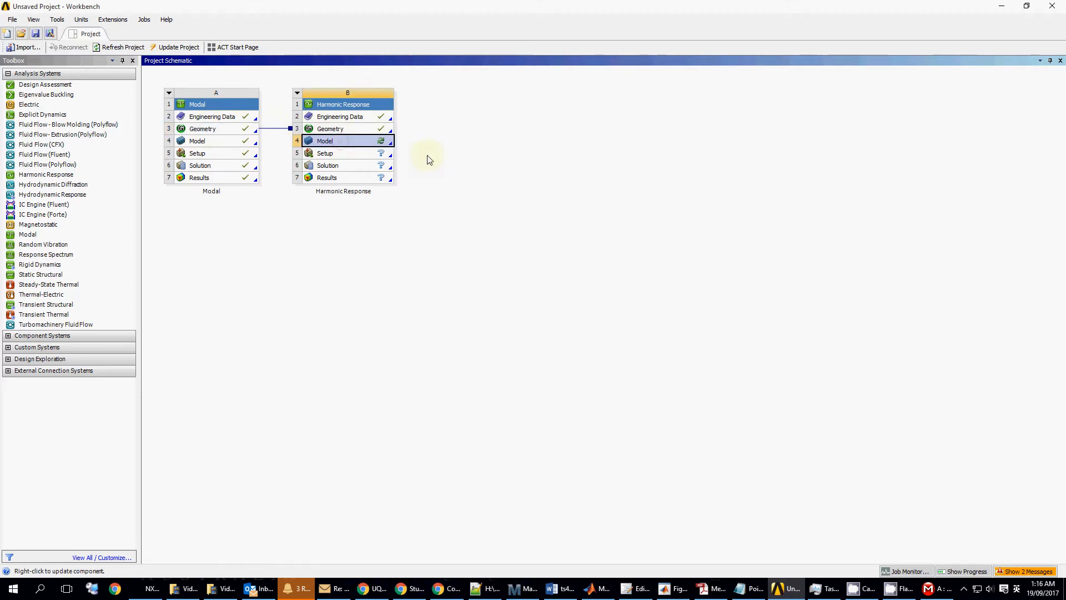
double_click(341, 146)
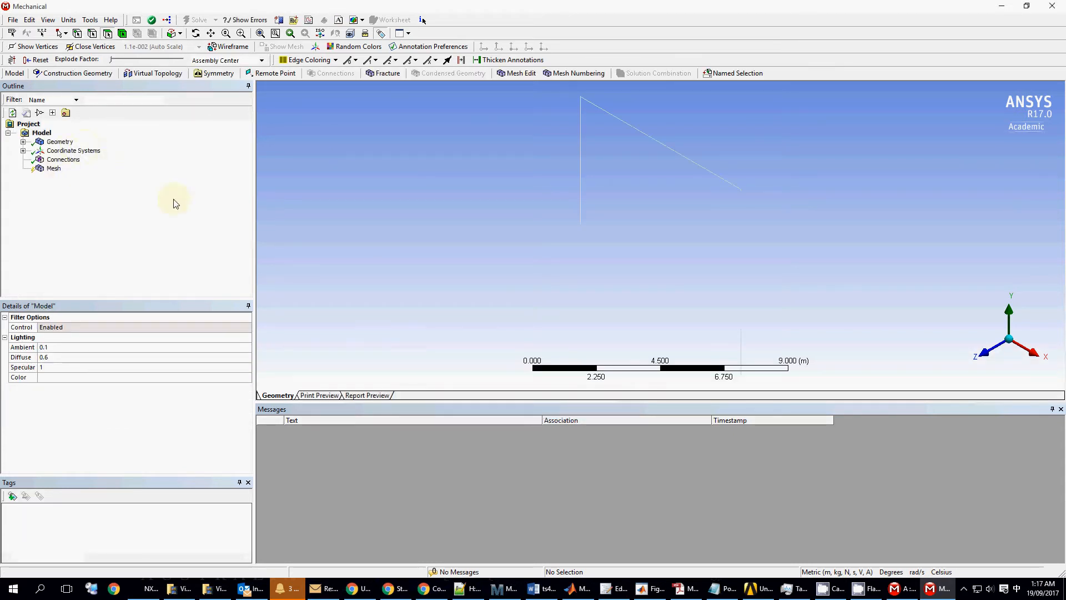
Add a mesh sizing control scoped to all four edges of the portal frame.
click(54, 168)
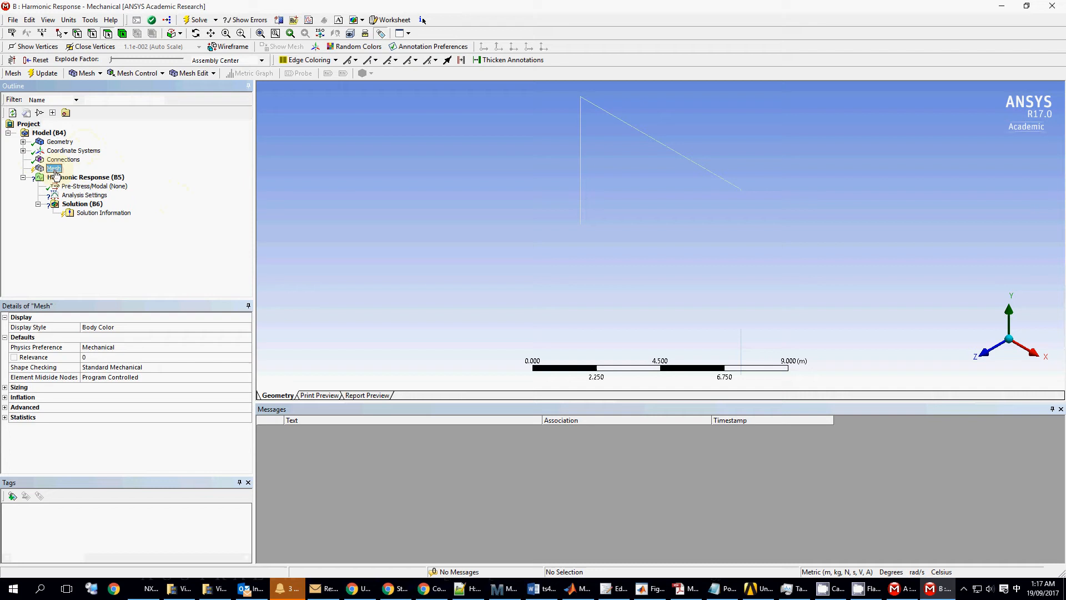
click(119, 74)
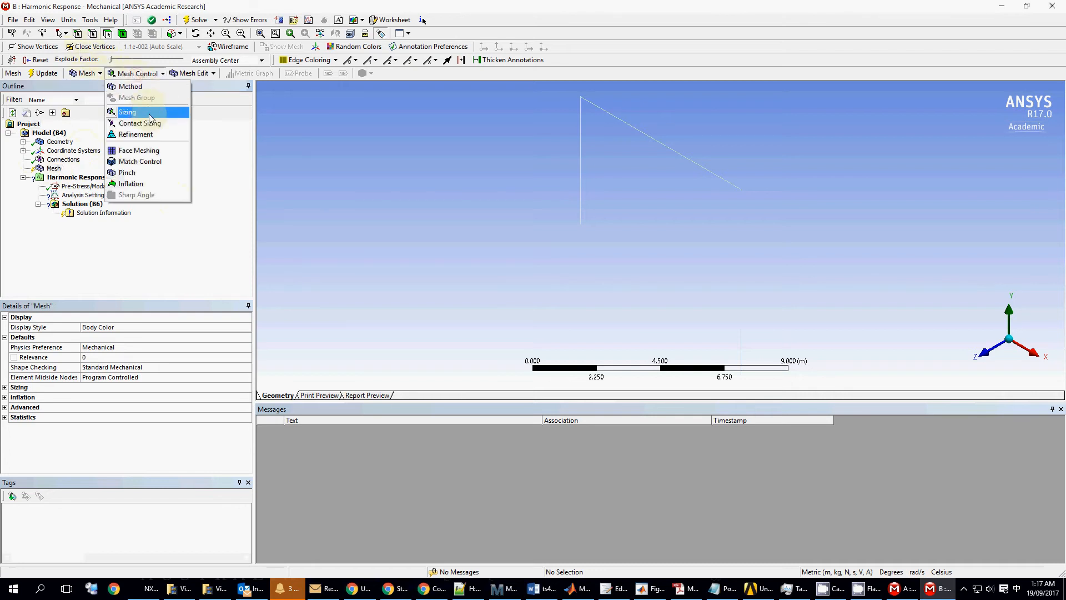
click(145, 110)
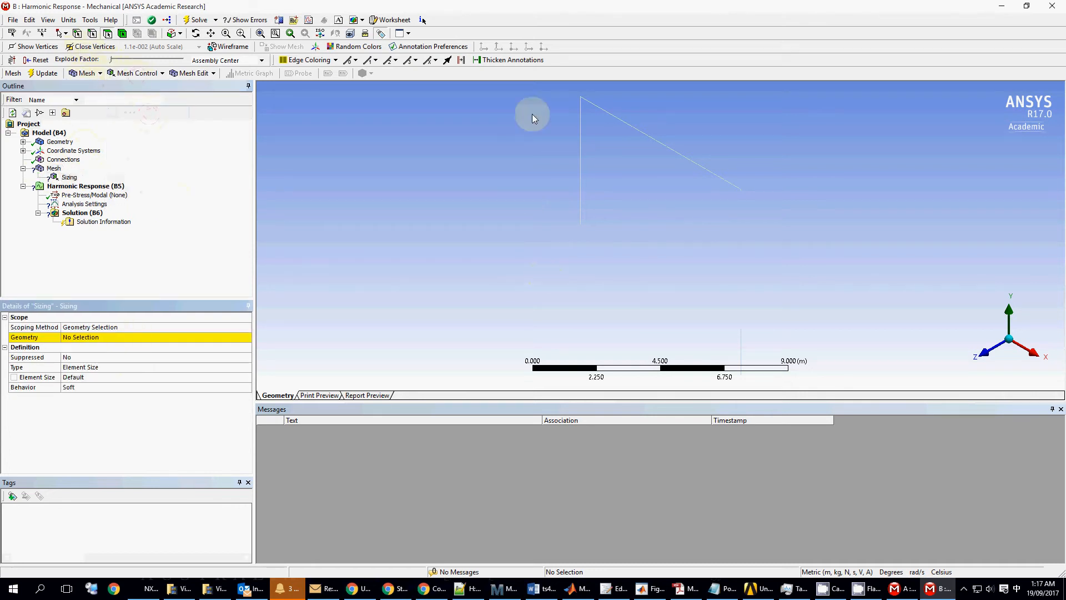
click(715, 286)
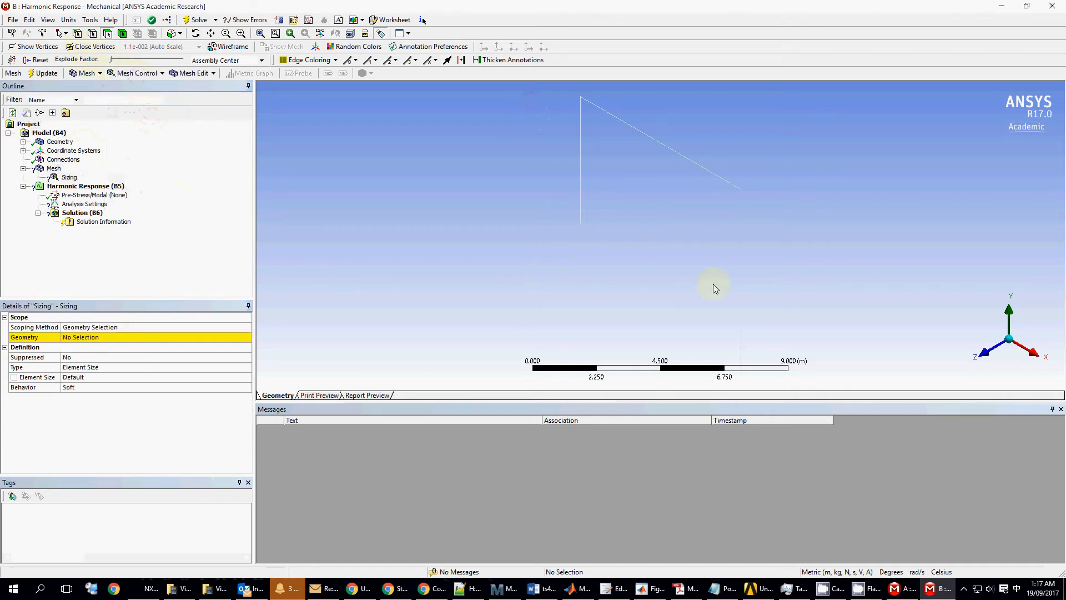
click(93, 33)
click(579, 185)
ctrl+click(658, 142)
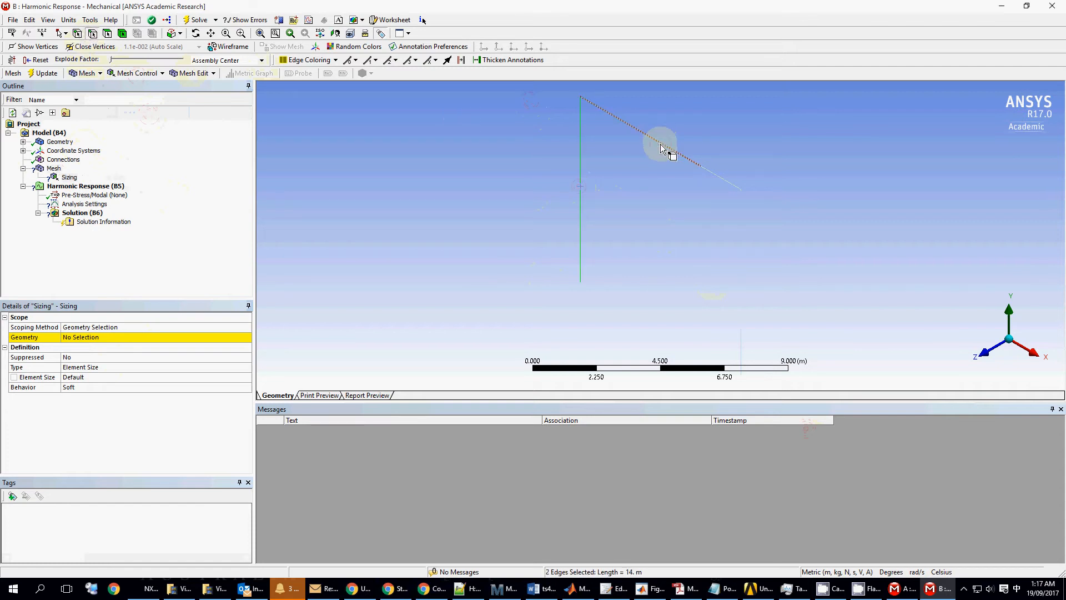
ctrl+click(725, 183)
ctrl+click(741, 229)
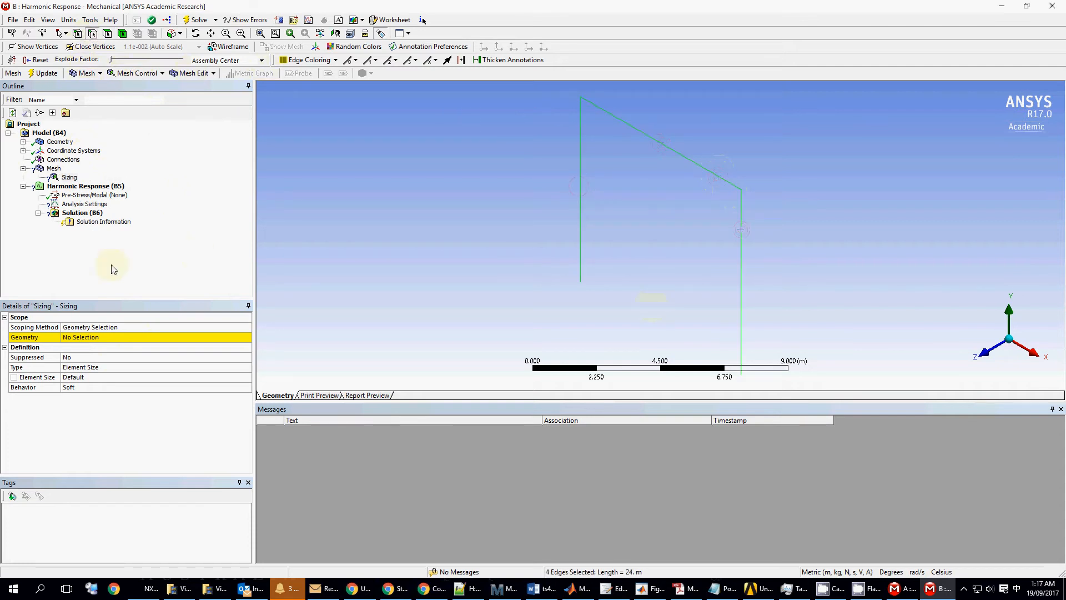
click(112, 337)
click(109, 337)
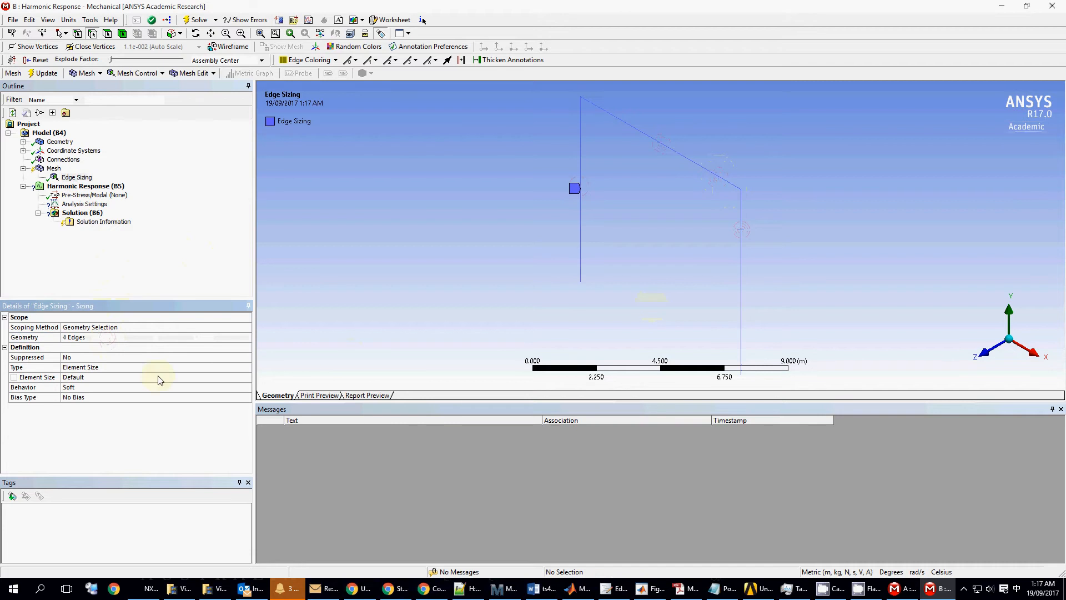
Set the edge sizing's element size to 0.5 m and update the mesh.
click(98, 377)
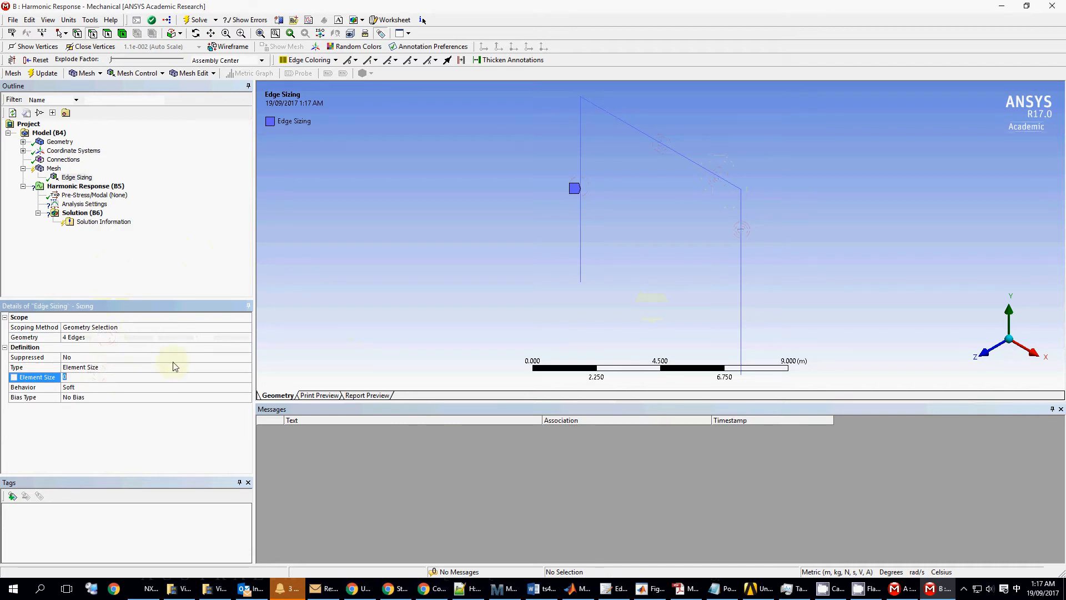
text(0.5)
click(43, 72)
click(312, 315)
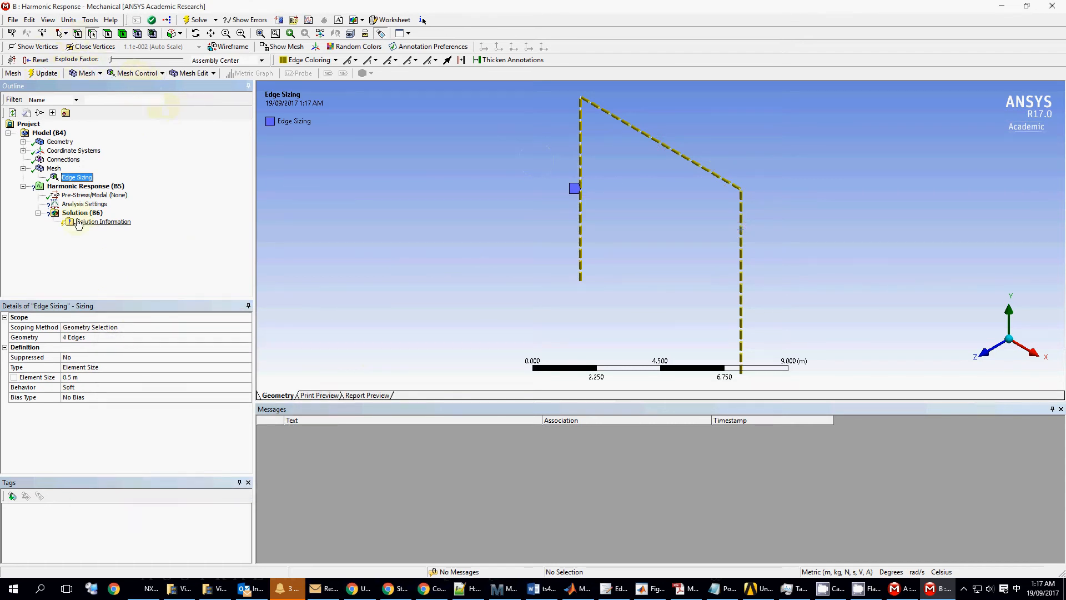
Add a fixed support to the harmonic response at the base vertex of the frame's left column.
click(86, 186)
click(151, 72)
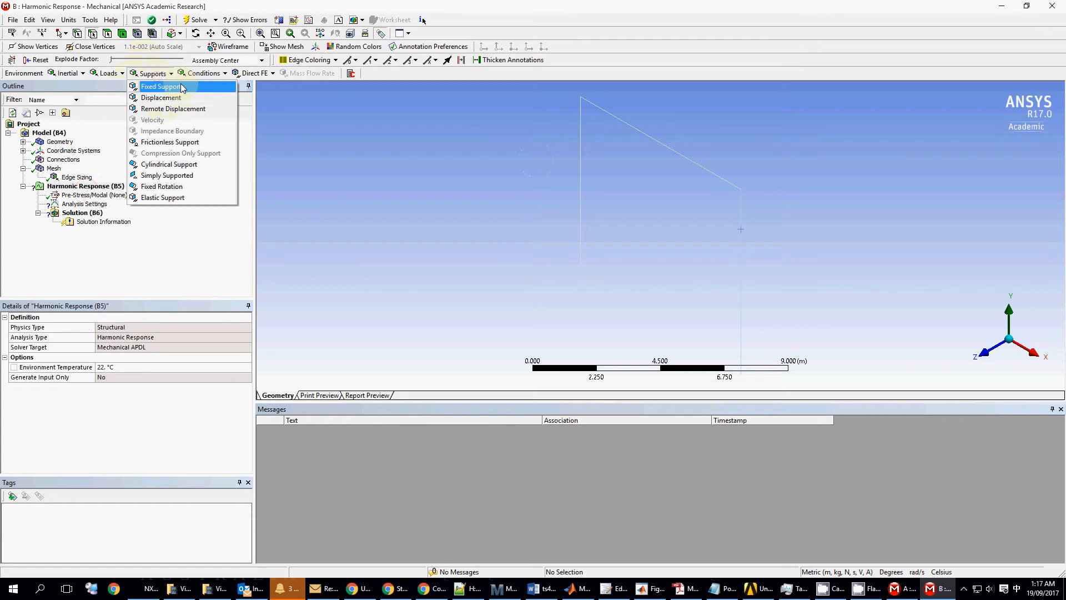
click(162, 85)
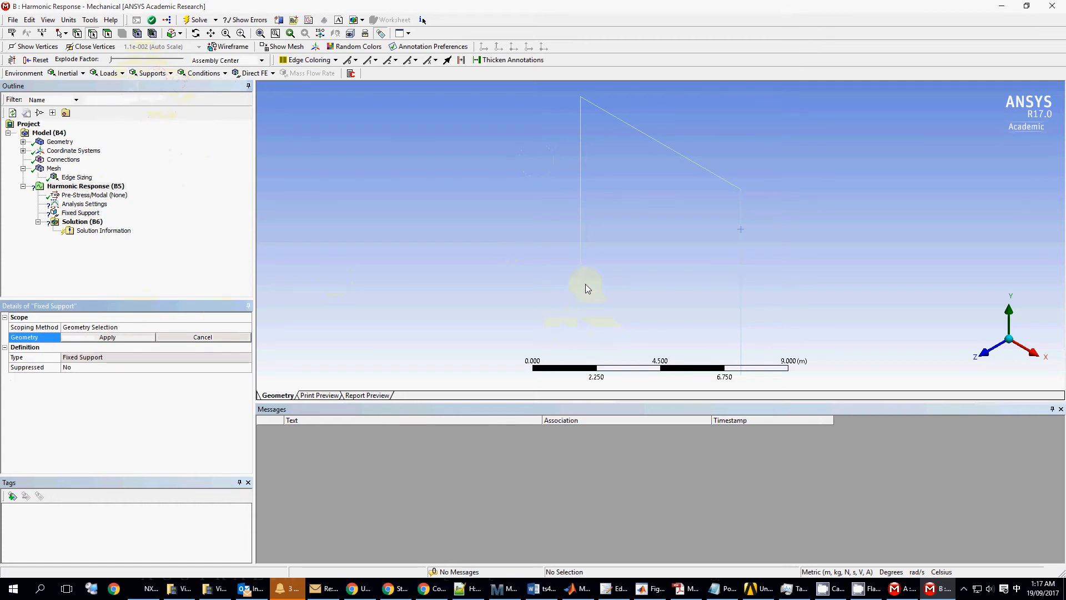
click(77, 33)
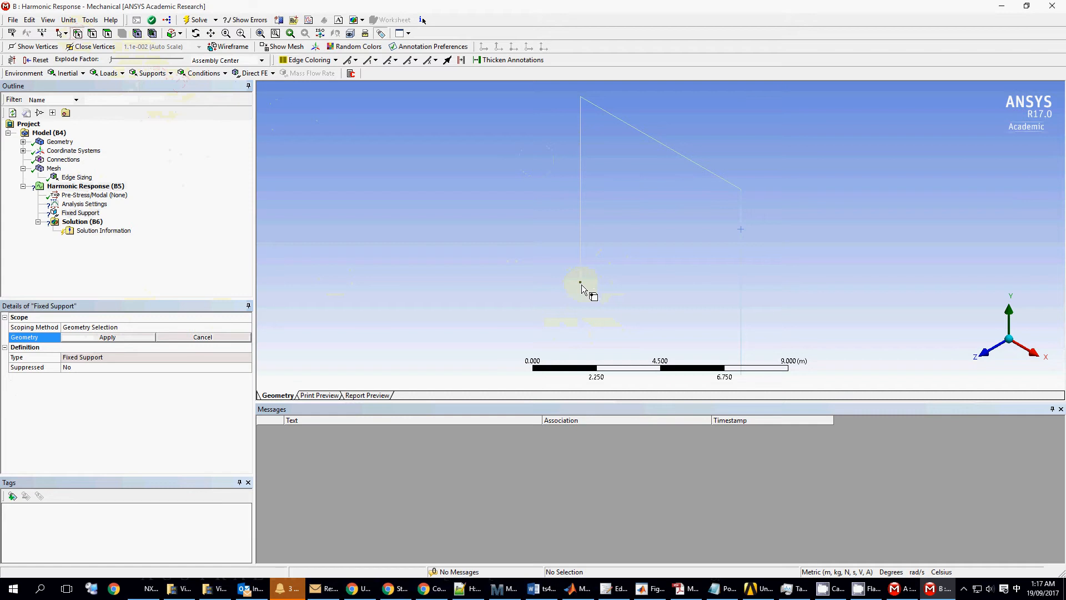
click(581, 285)
click(108, 337)
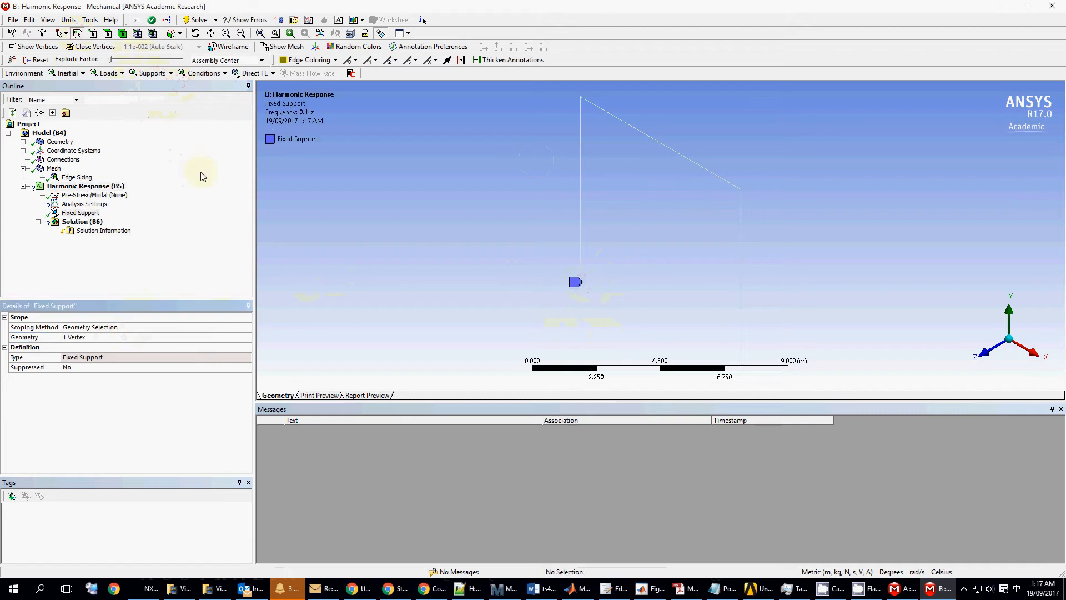
Add a second fixed support at the base vertex of the frame's right column and check both supports.
click(151, 73)
click(169, 89)
click(741, 376)
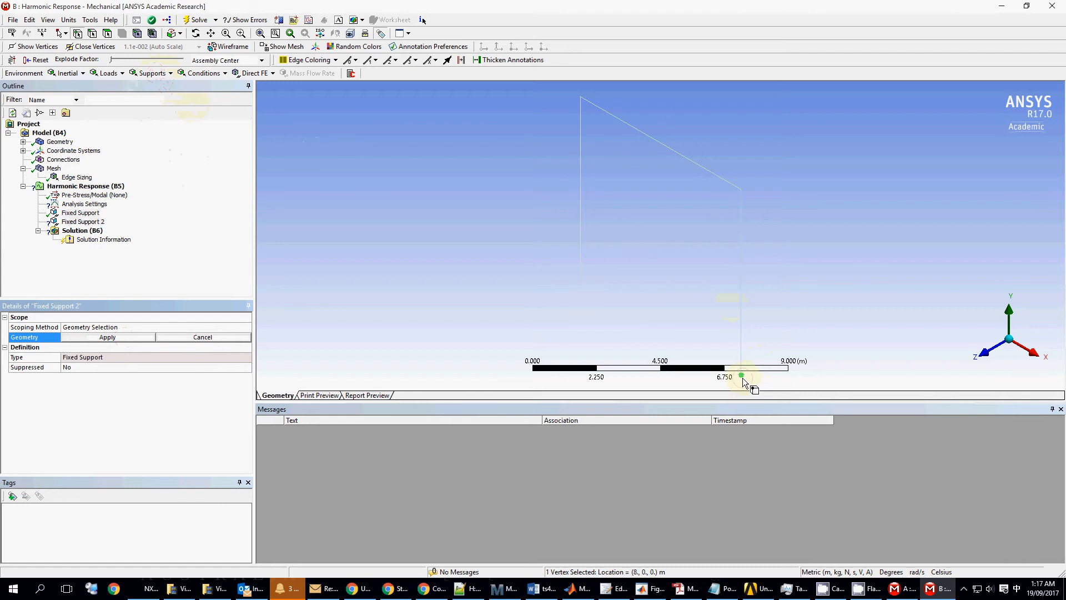
click(116, 337)
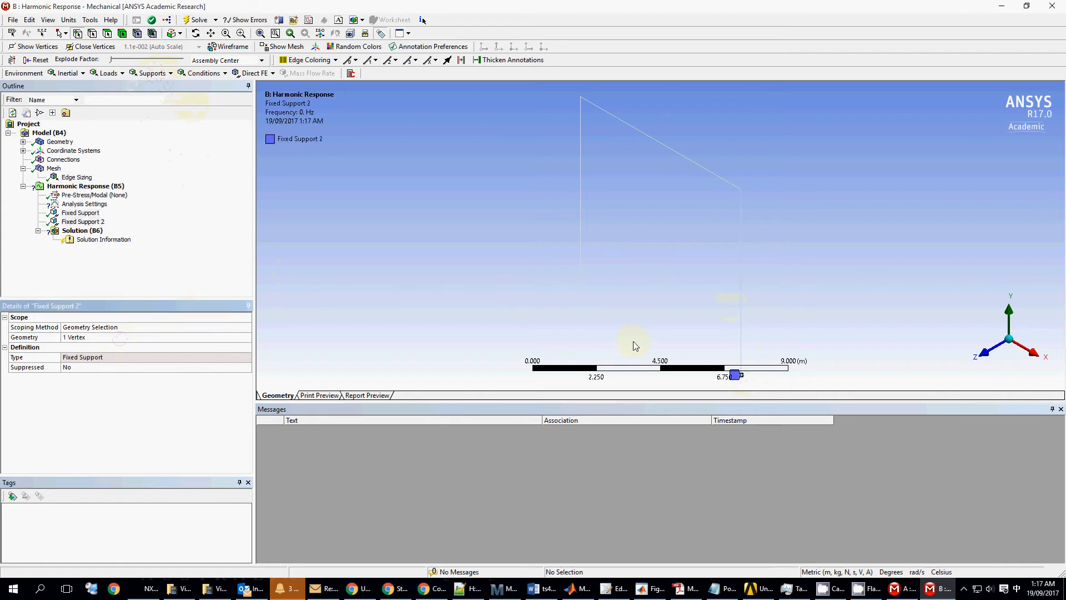
click(87, 214)
click(91, 223)
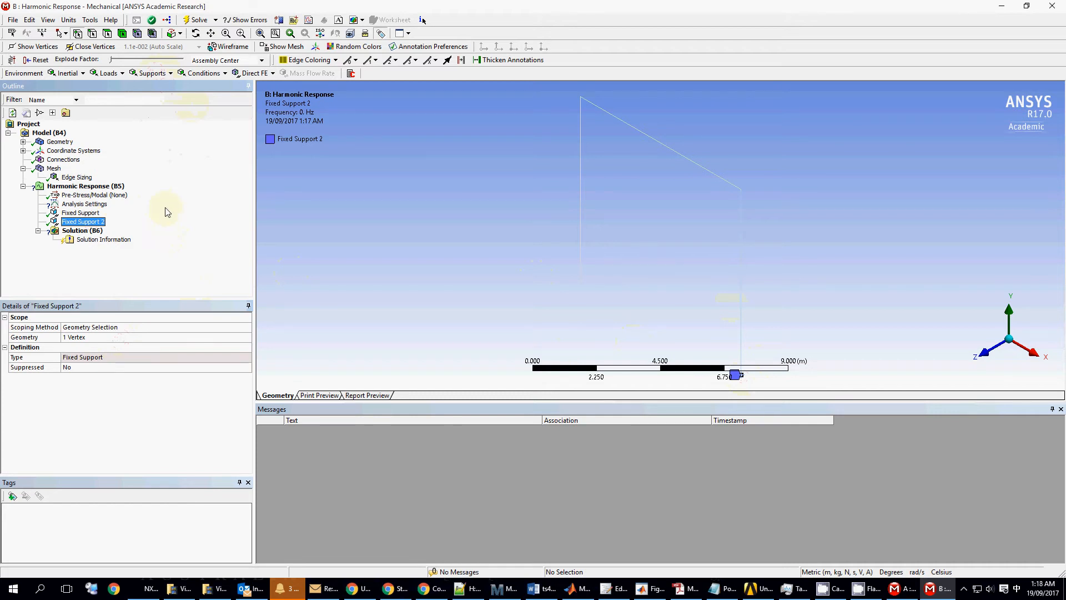
Set the harmonic analysis frequency range maximum to 30 Hz and the solution intervals to 300.
click(84, 230)
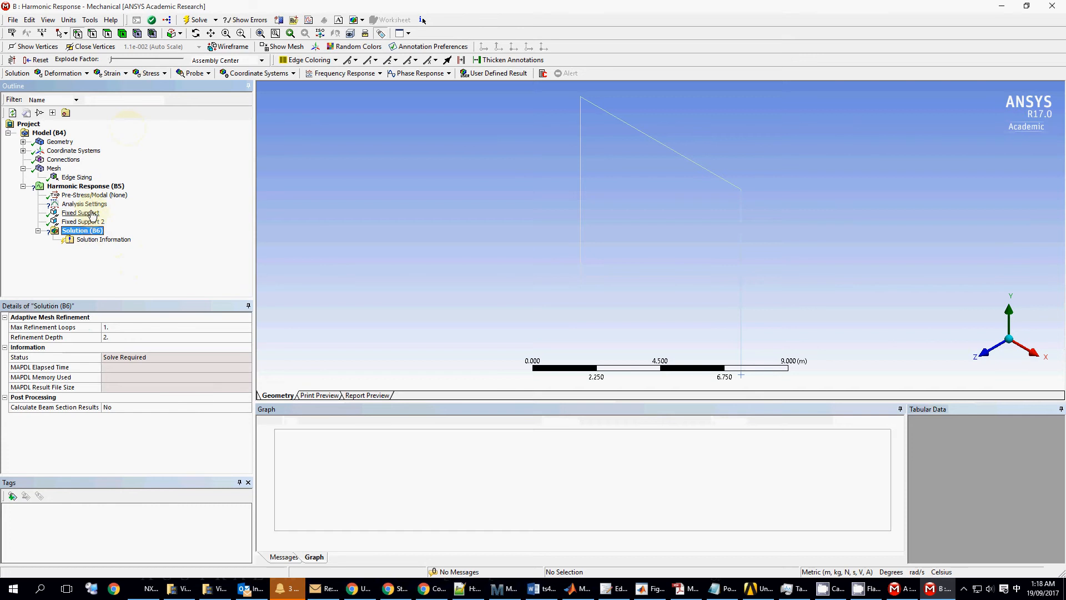
click(84, 204)
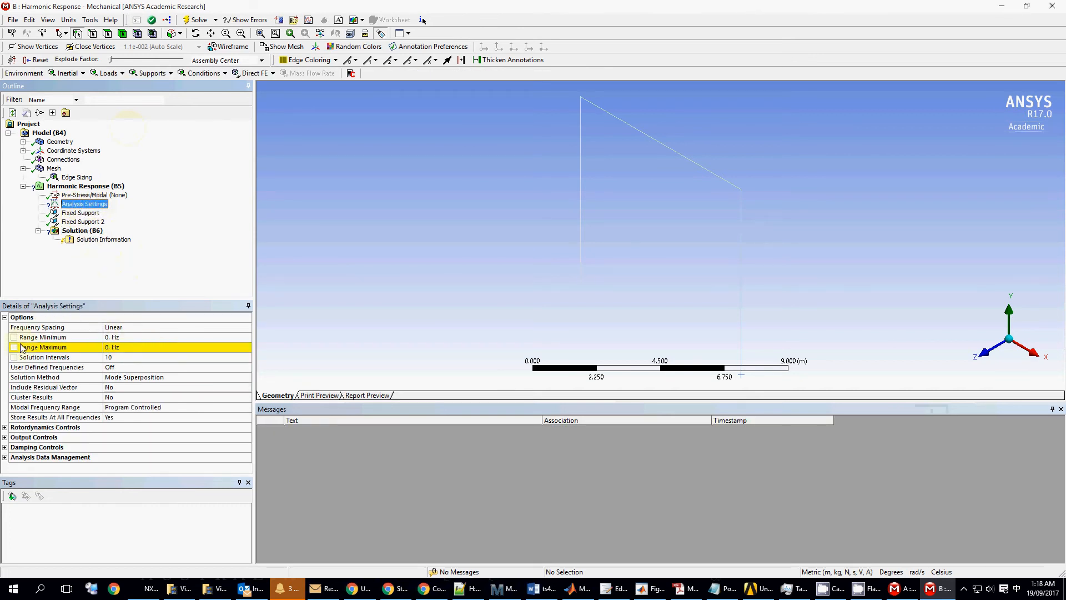
click(107, 348)
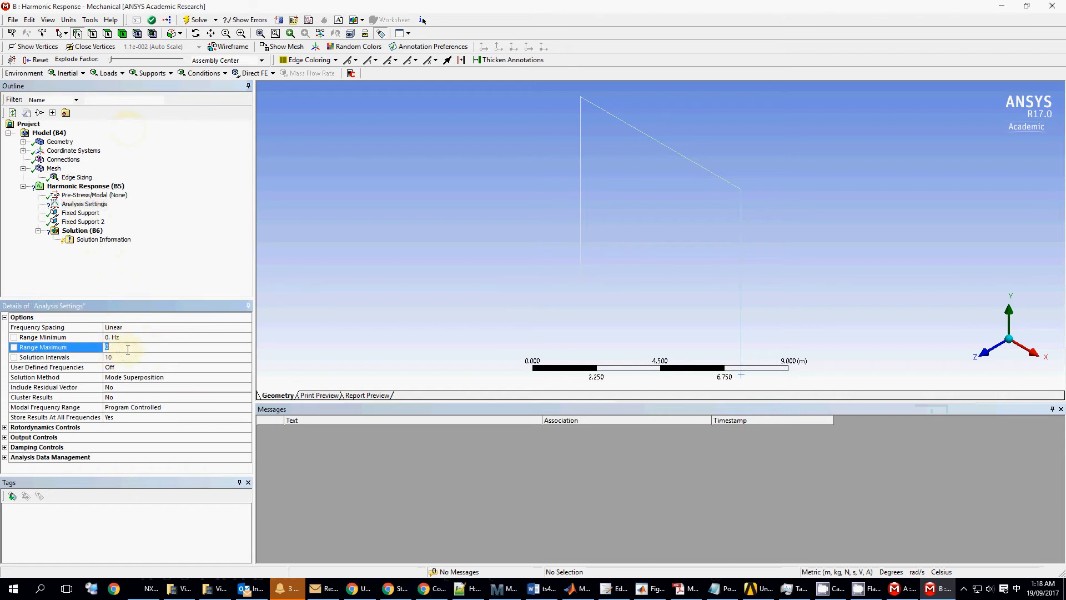
text(30)
click(120, 358)
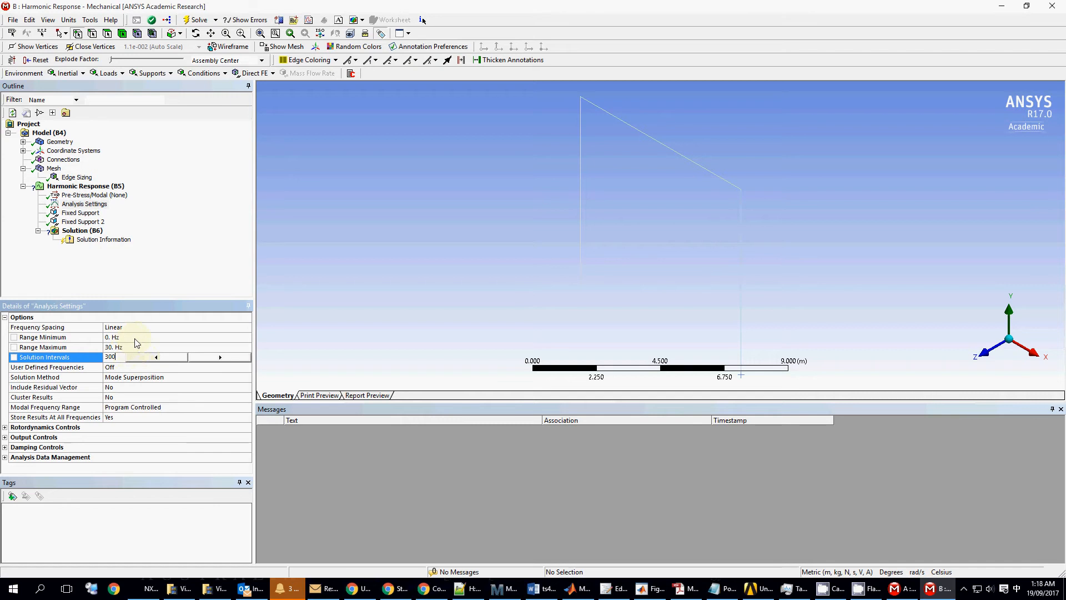
click(134, 339)
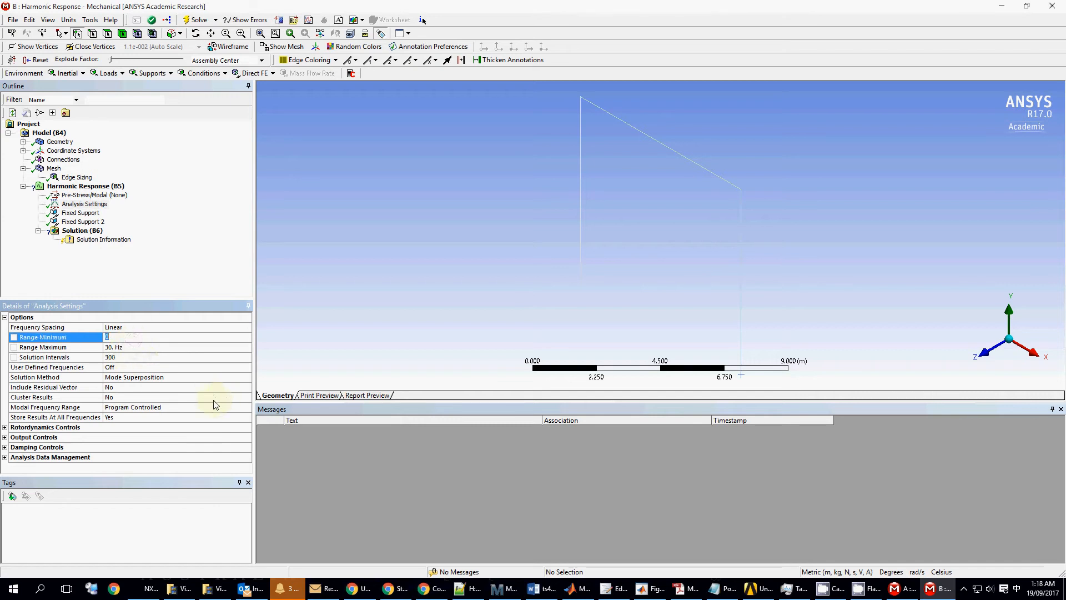
Insert a total deformation result into the harmonic response solution.
click(83, 230)
right_click(96, 232)
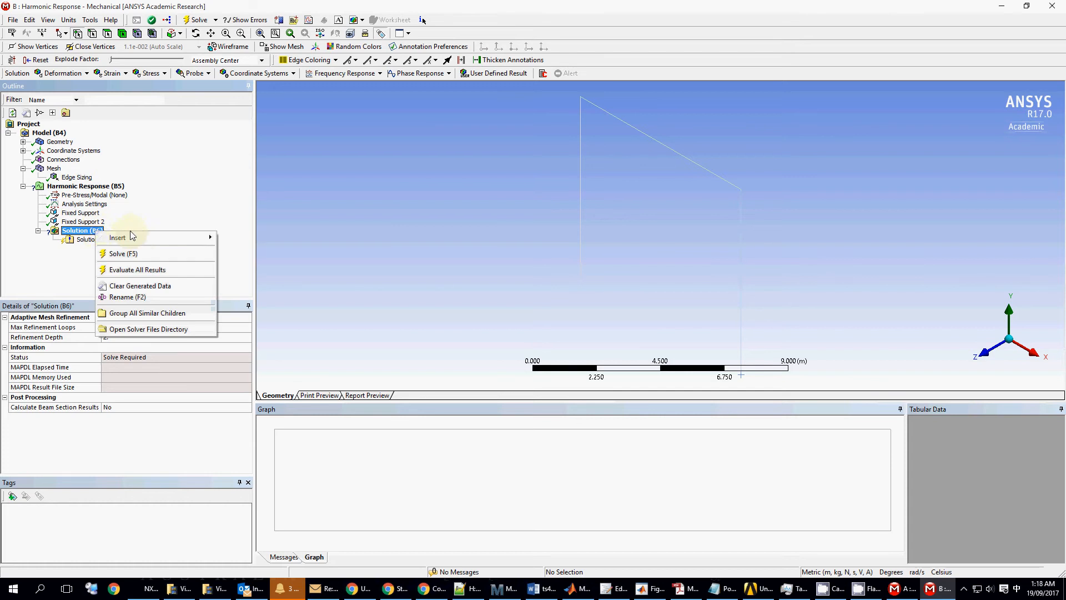
mouse_move(139, 242)
mouse_move(248, 240)
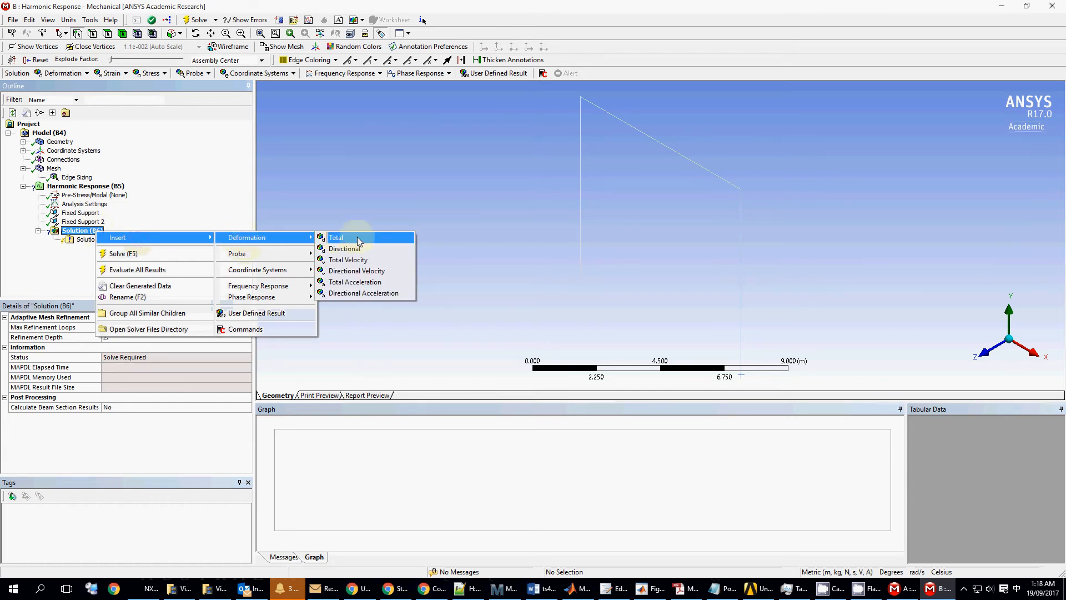
click(335, 238)
Insert a moment reaction probe into the solution and assign it to the boundary condition Fixed Support.
click(93, 232)
right_click(94, 234)
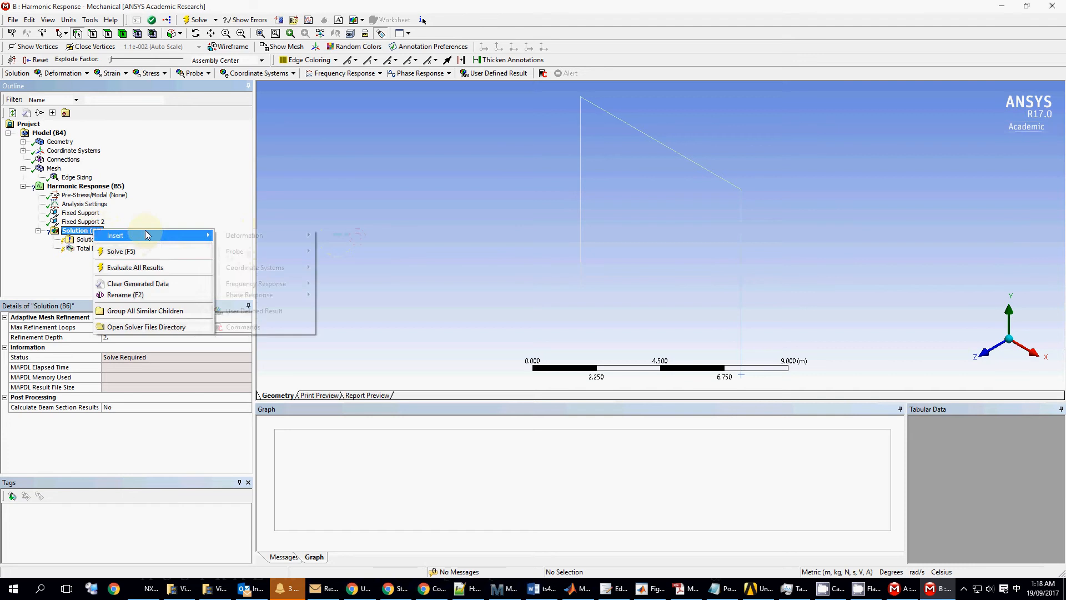
mouse_move(171, 240)
mouse_move(258, 257)
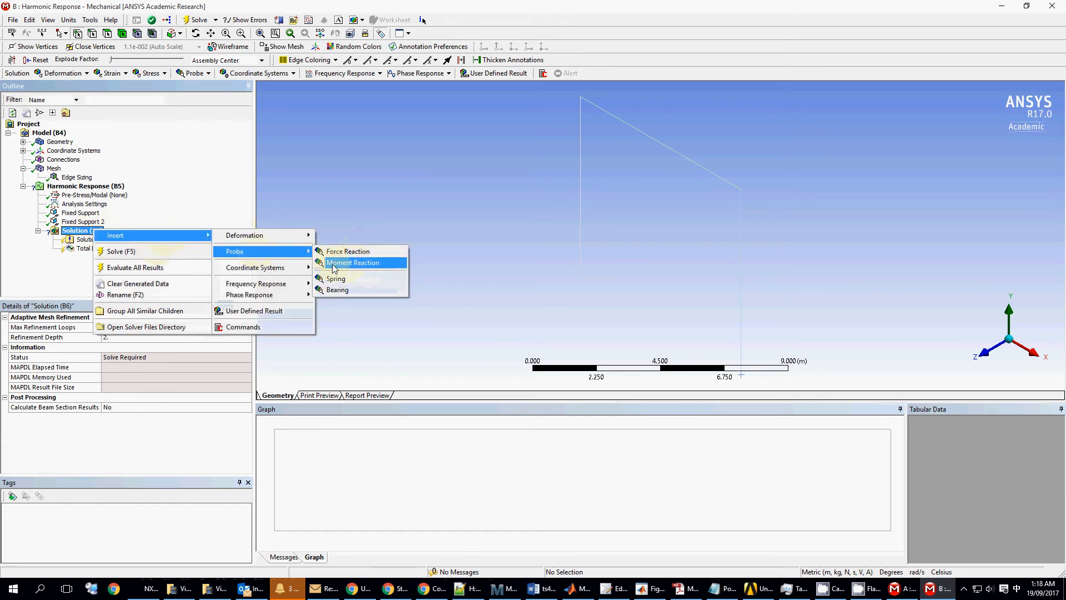
click(369, 263)
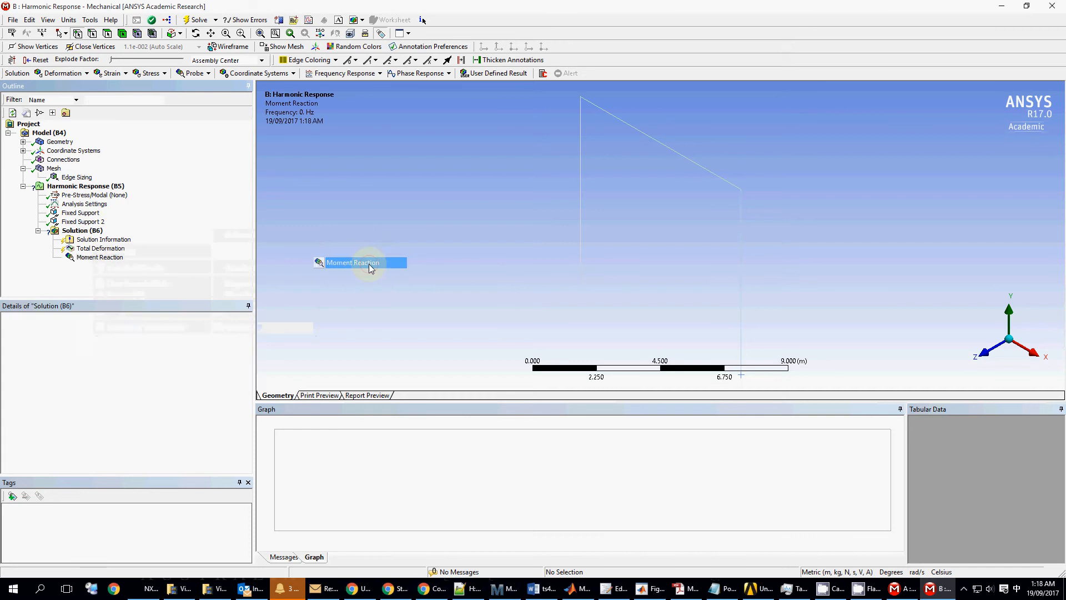
click(549, 324)
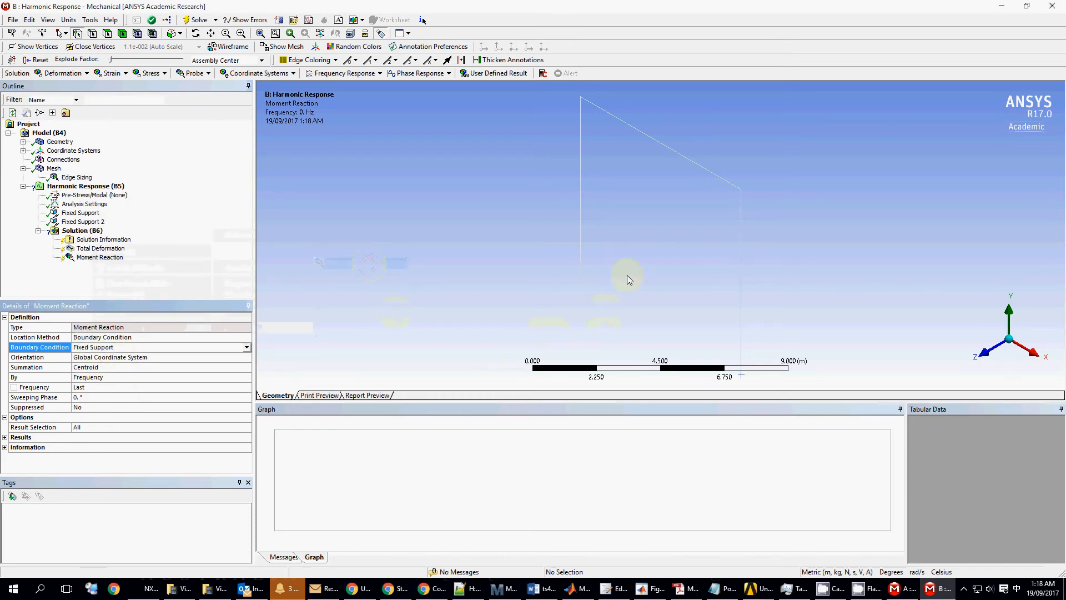
Insert a second moment reaction probe into the solution and assign it to the boundary condition Fixed Support 2.
right_click(82, 230)
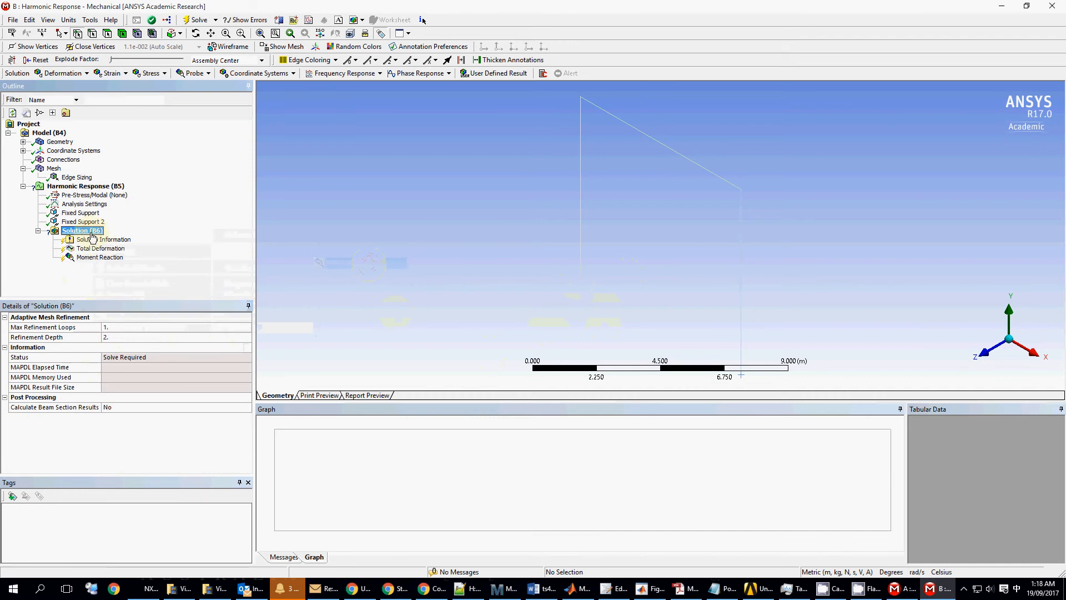
mouse_move(167, 240)
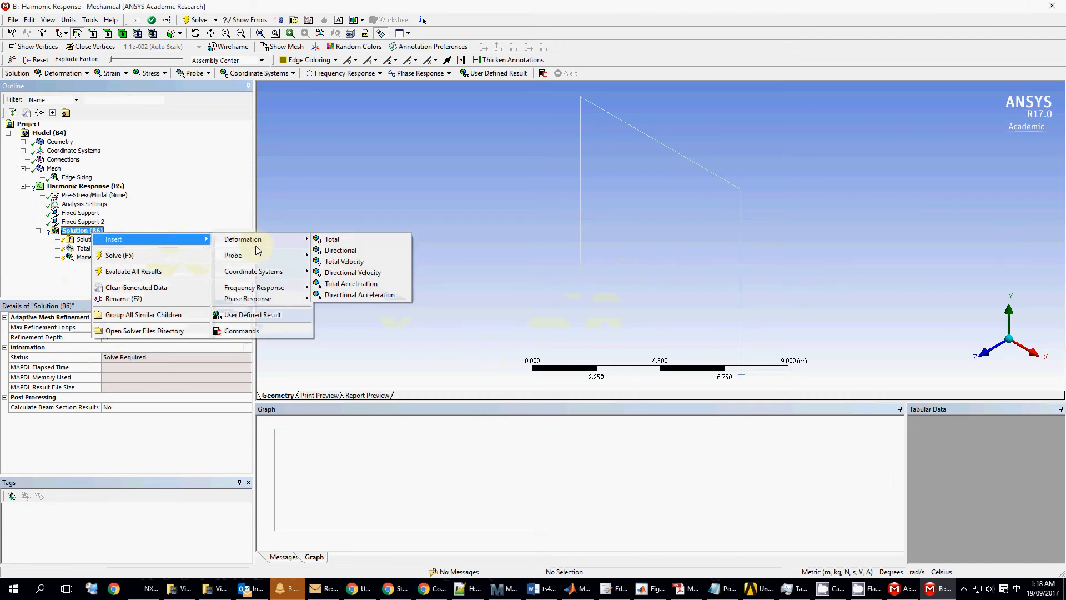
mouse_move(262, 276)
mouse_move(267, 256)
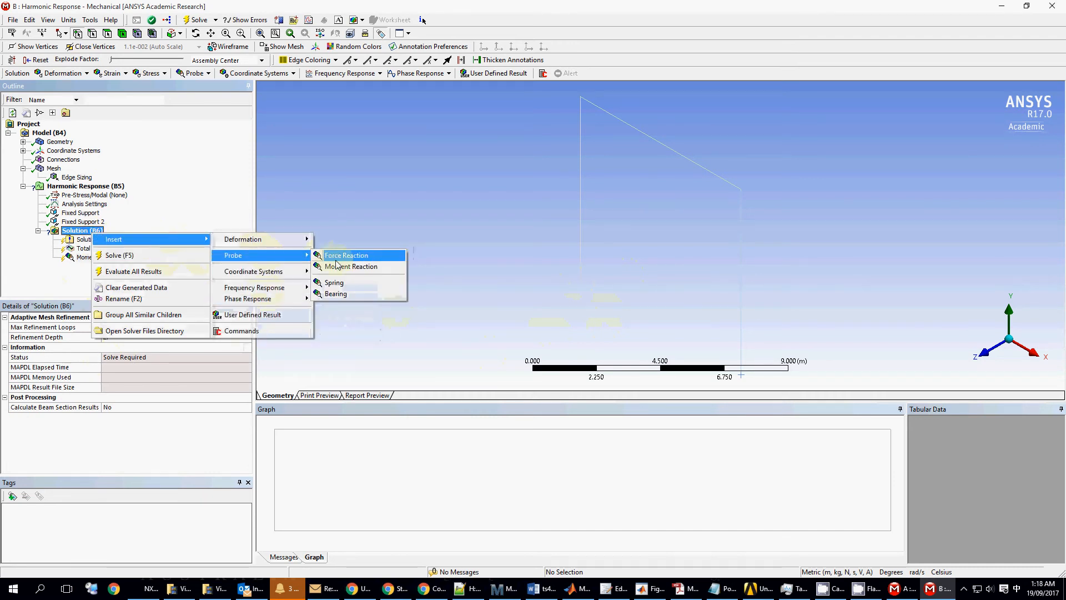
click(351, 267)
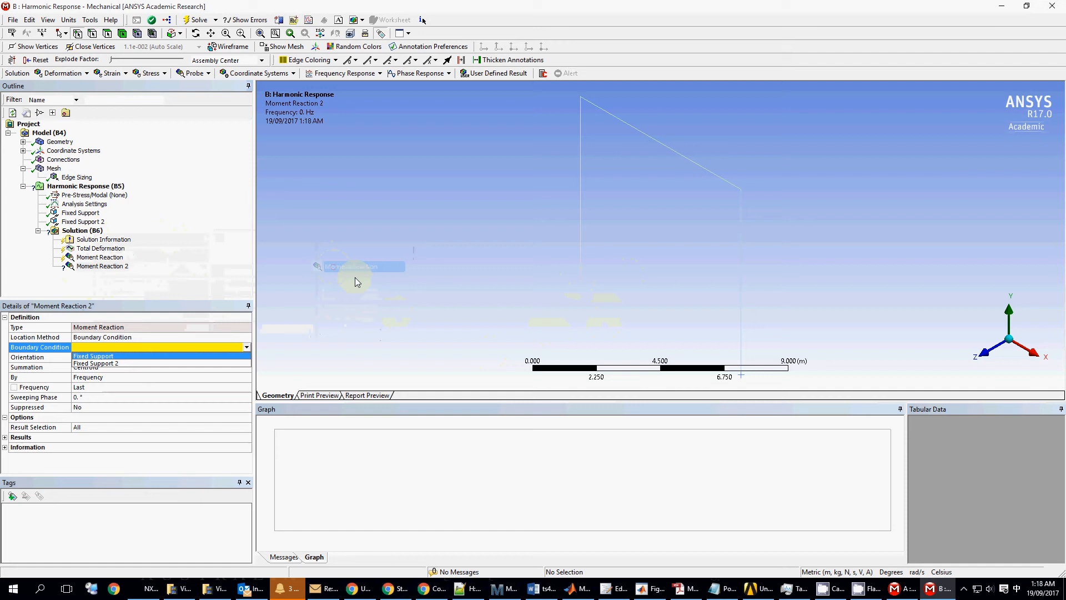
click(169, 347)
click(154, 363)
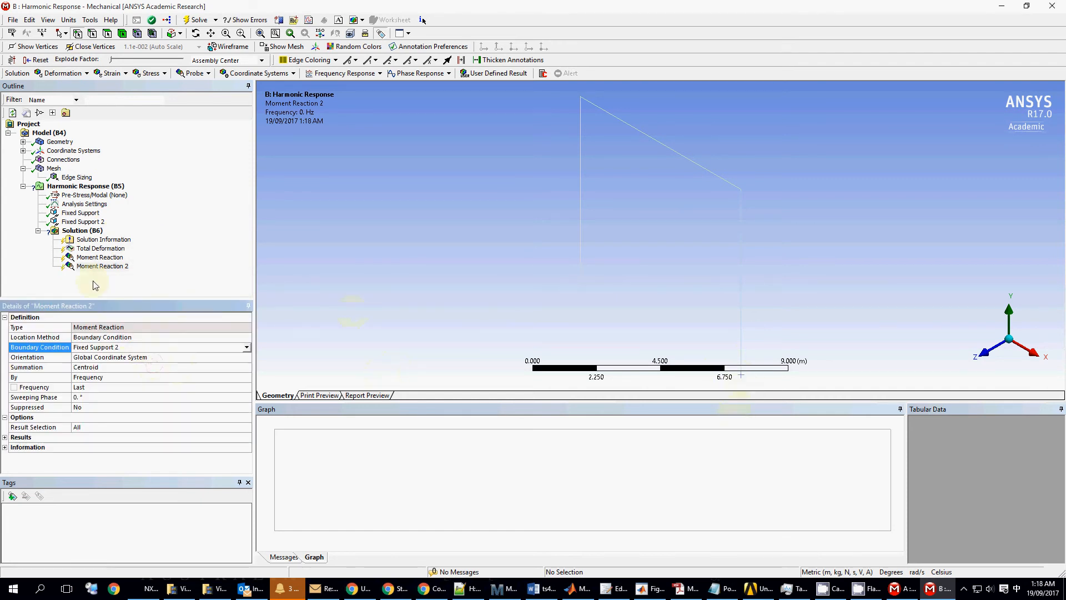
Insert a deformation frequency response result and scope it to the vertex at (6, 8, 0) m on the frame's top beam.
right_click(86, 232)
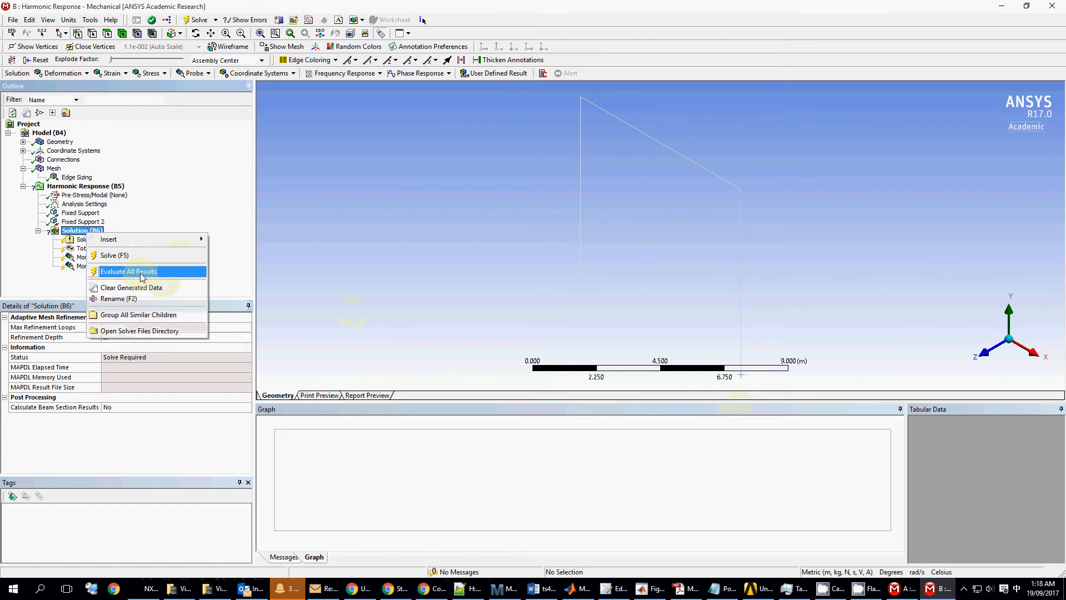
mouse_move(172, 239)
mouse_move(255, 287)
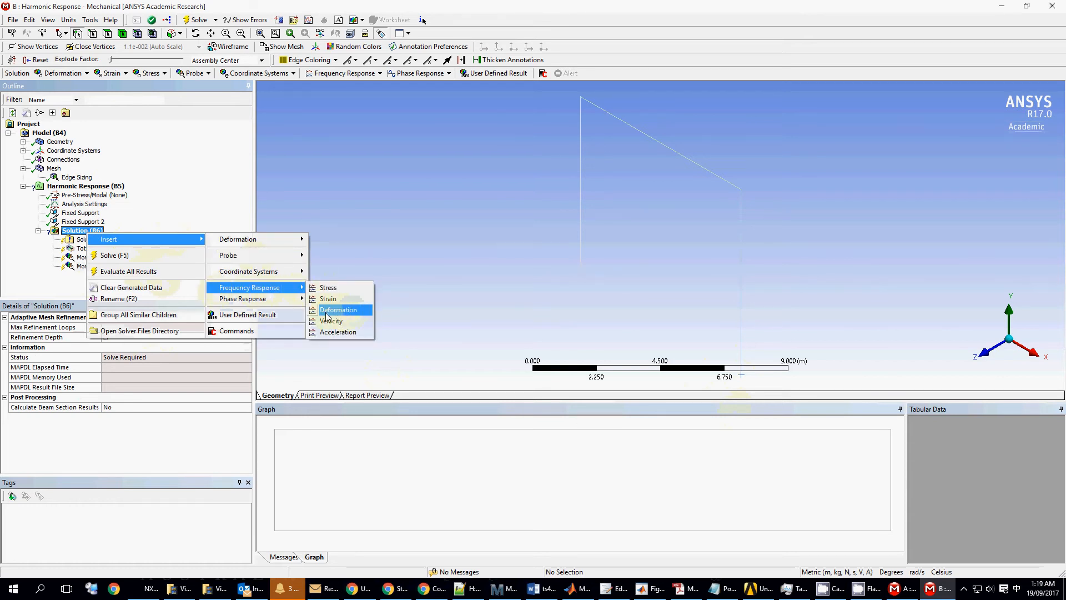
click(354, 315)
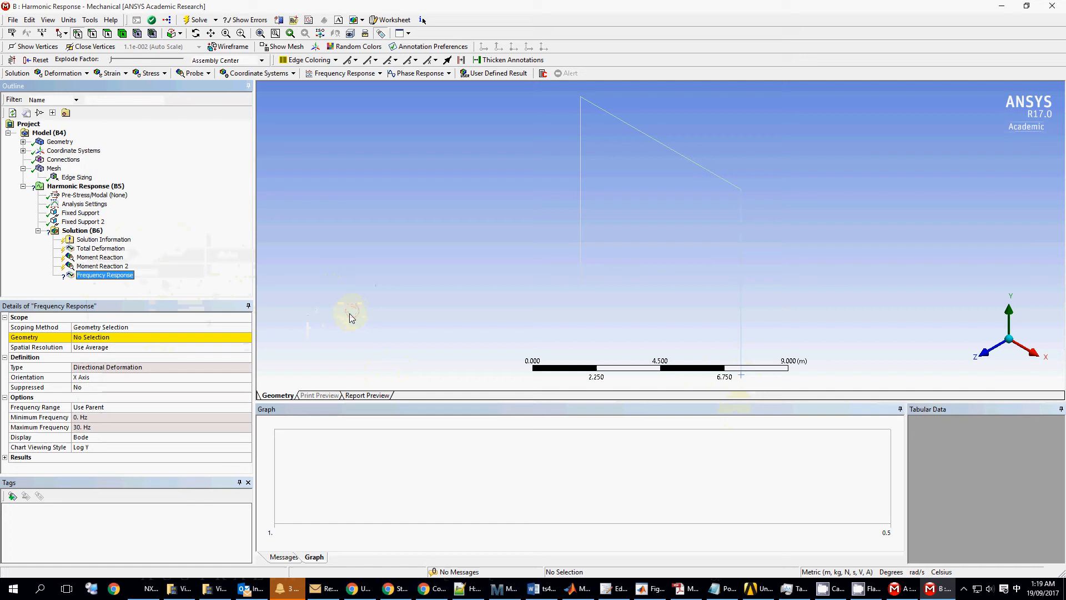
click(115, 336)
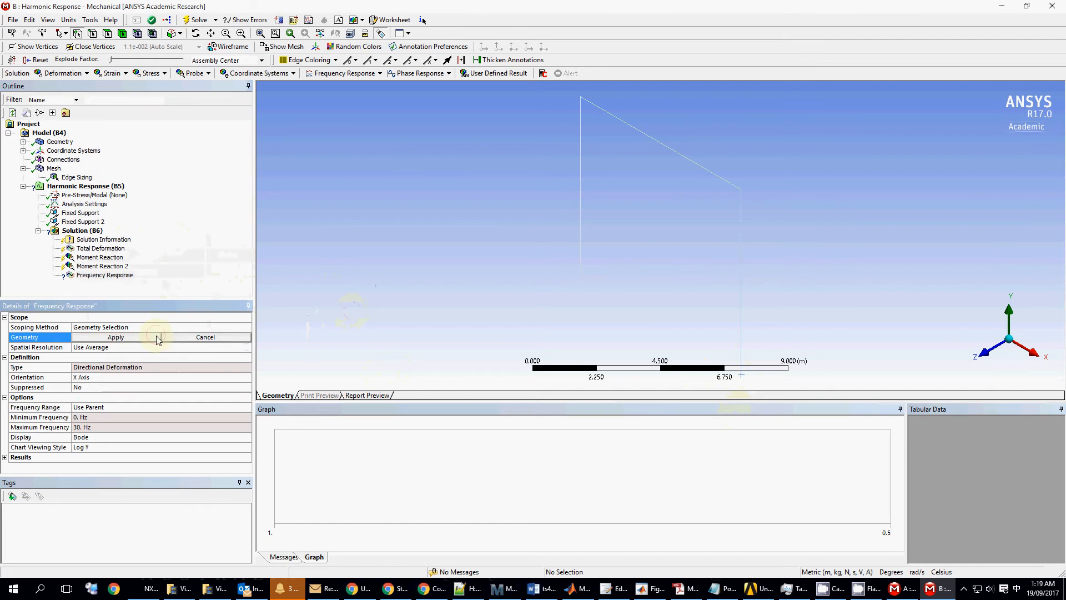
click(701, 166)
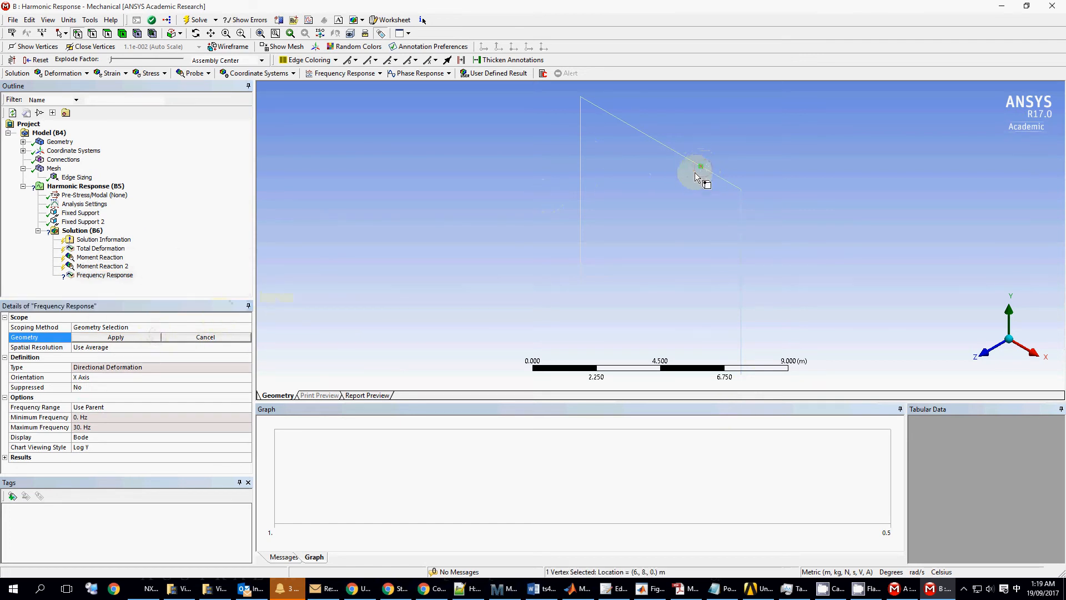
click(115, 337)
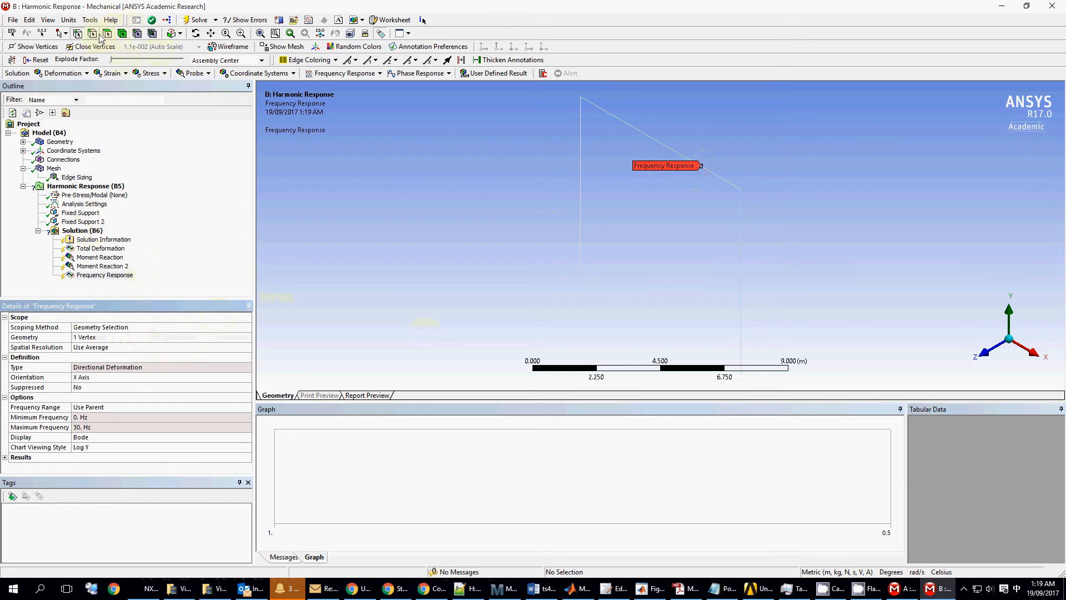
Try to solve the harmonic response analysis and read the solver message.
click(198, 21)
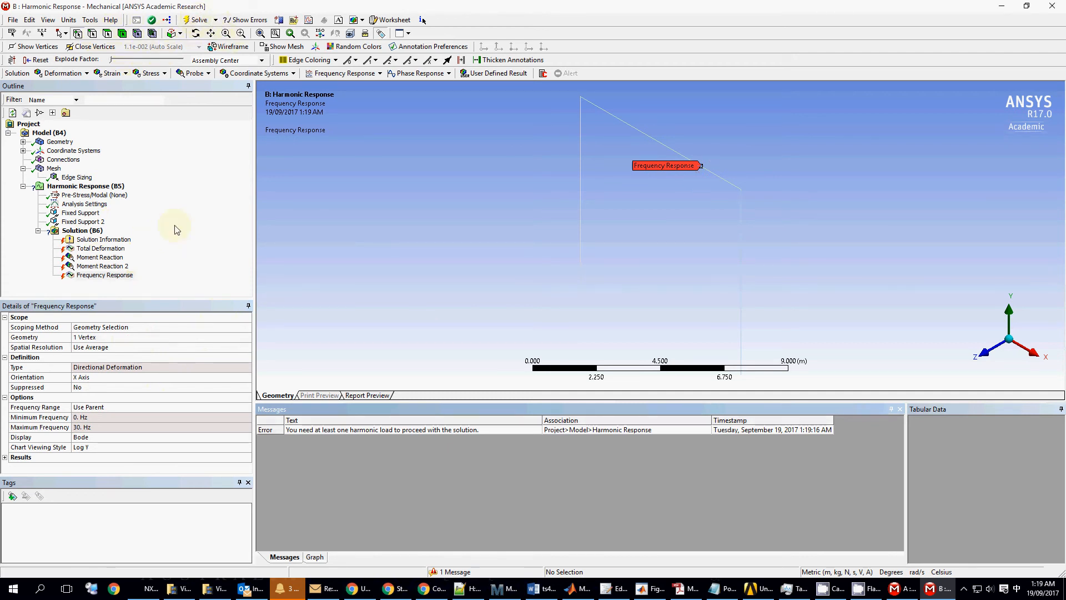
click(370, 429)
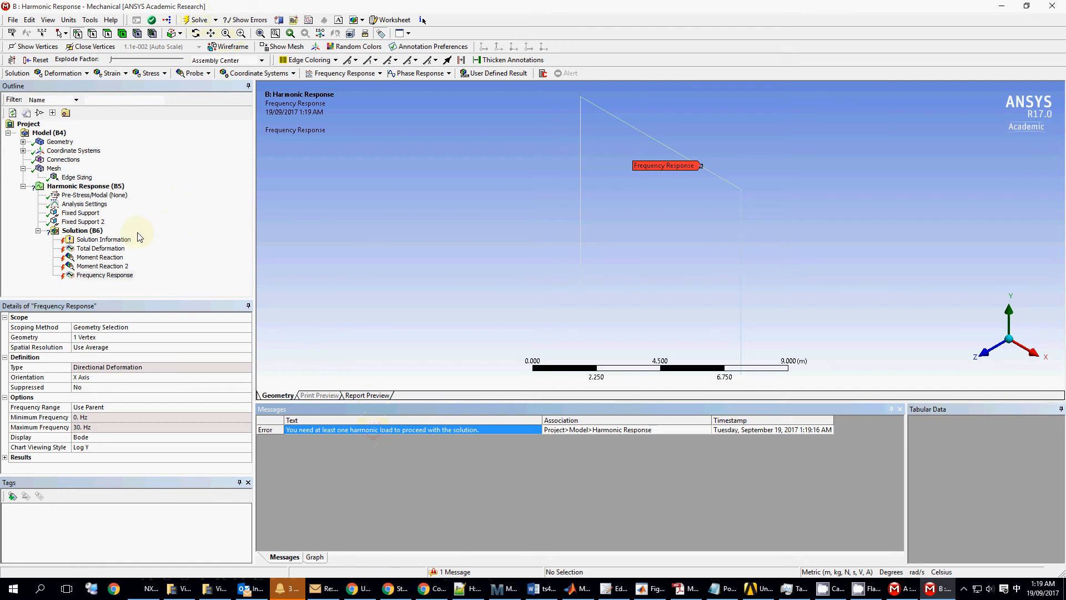
Add a force load to the harmonic response and apply it to the vertex at (6, 8, 0) m on the top beam.
click(99, 186)
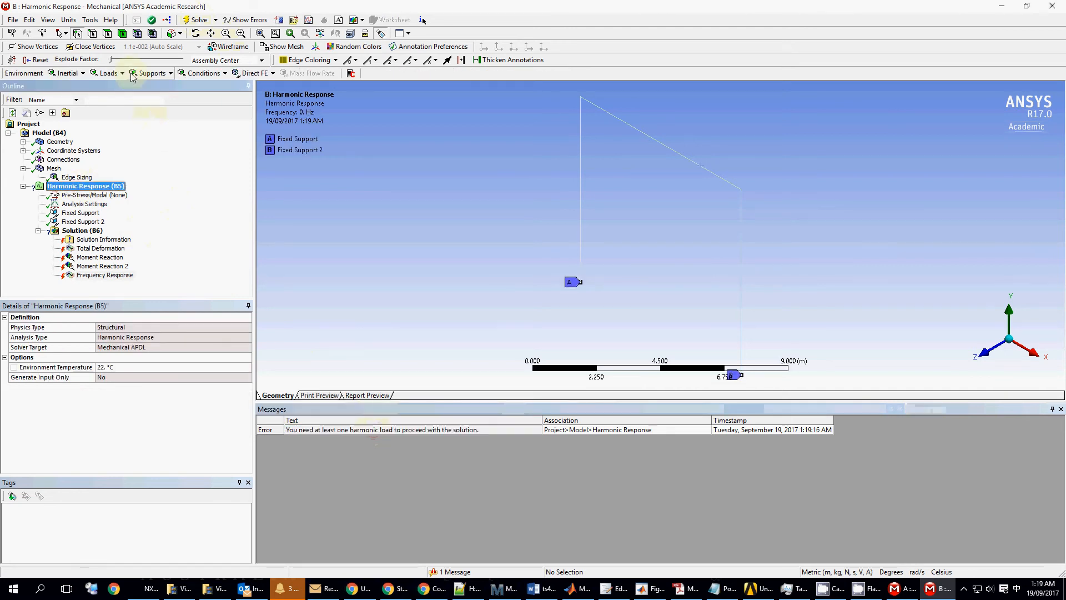
click(108, 73)
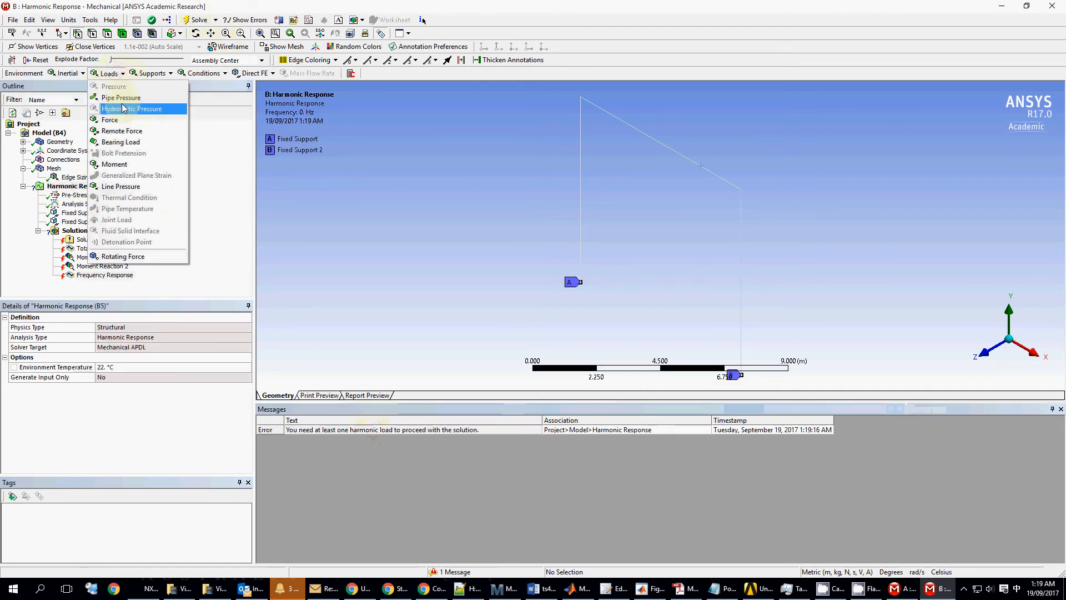
click(114, 119)
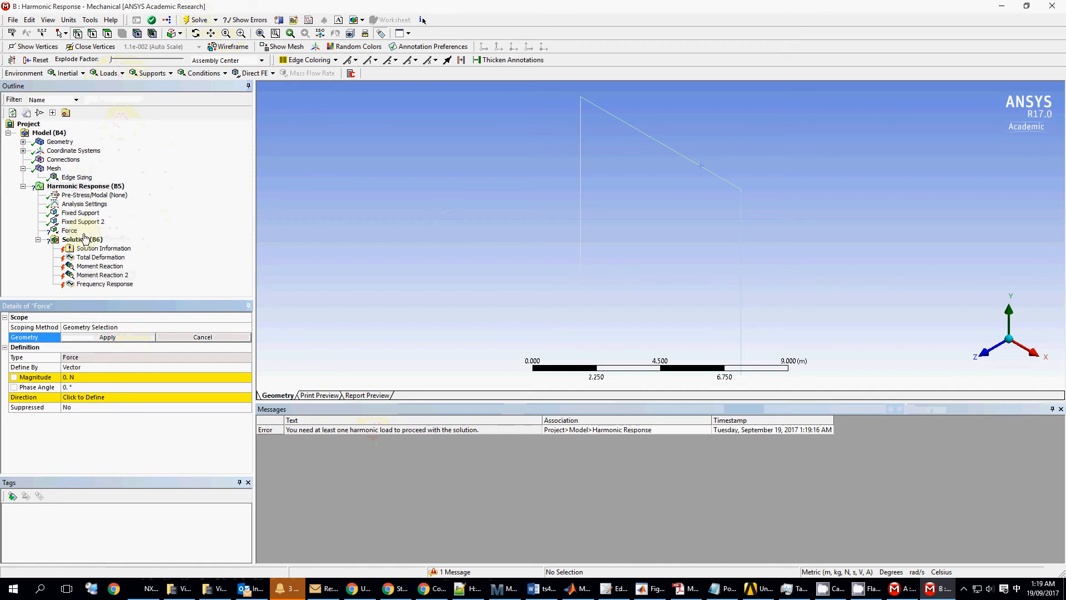
click(109, 74)
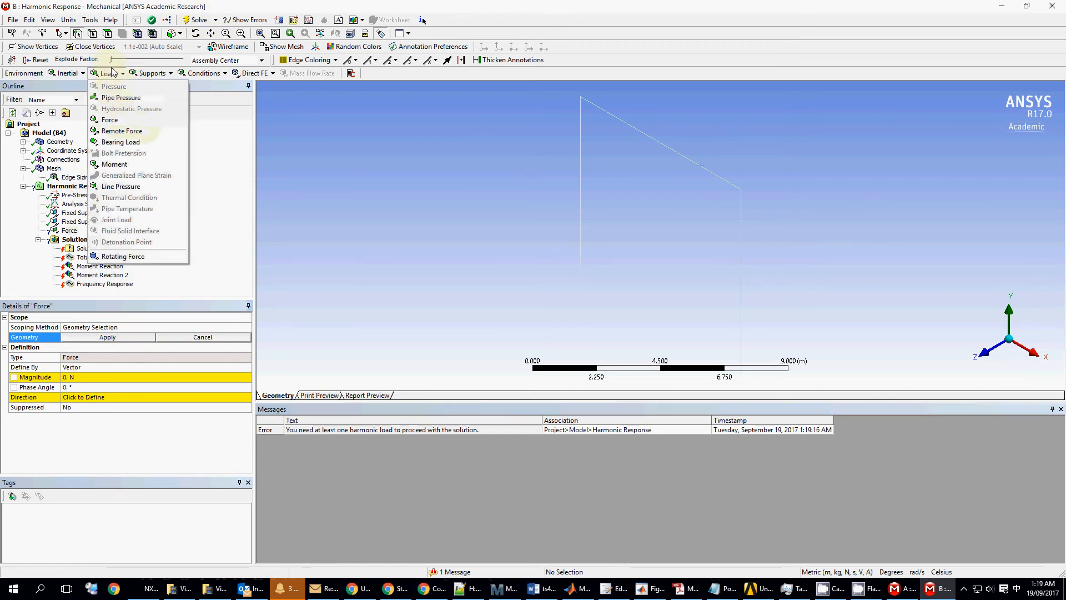
click(364, 120)
click(678, 162)
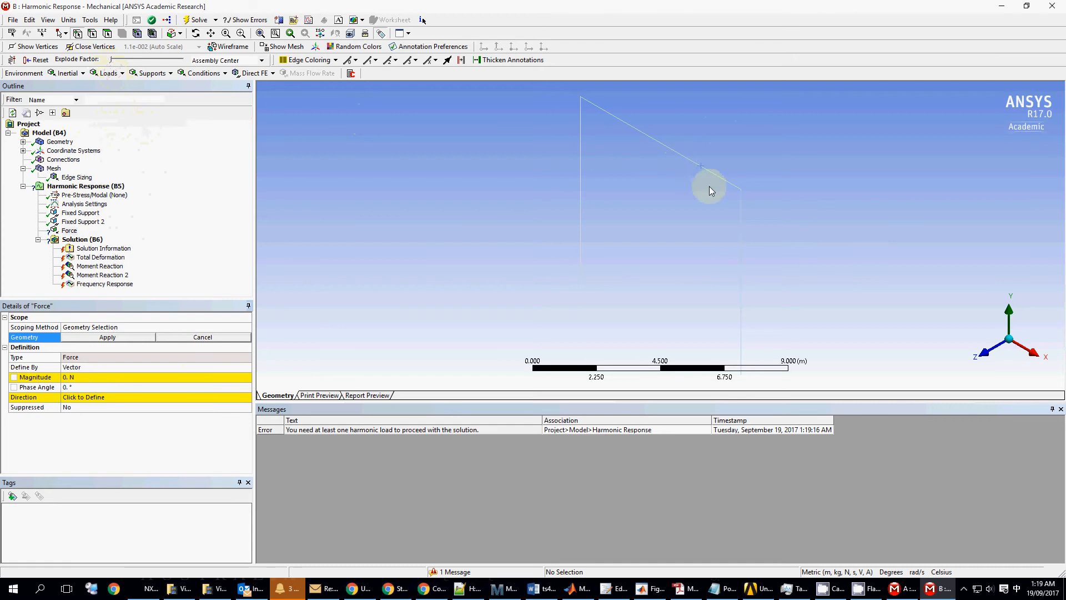
click(702, 169)
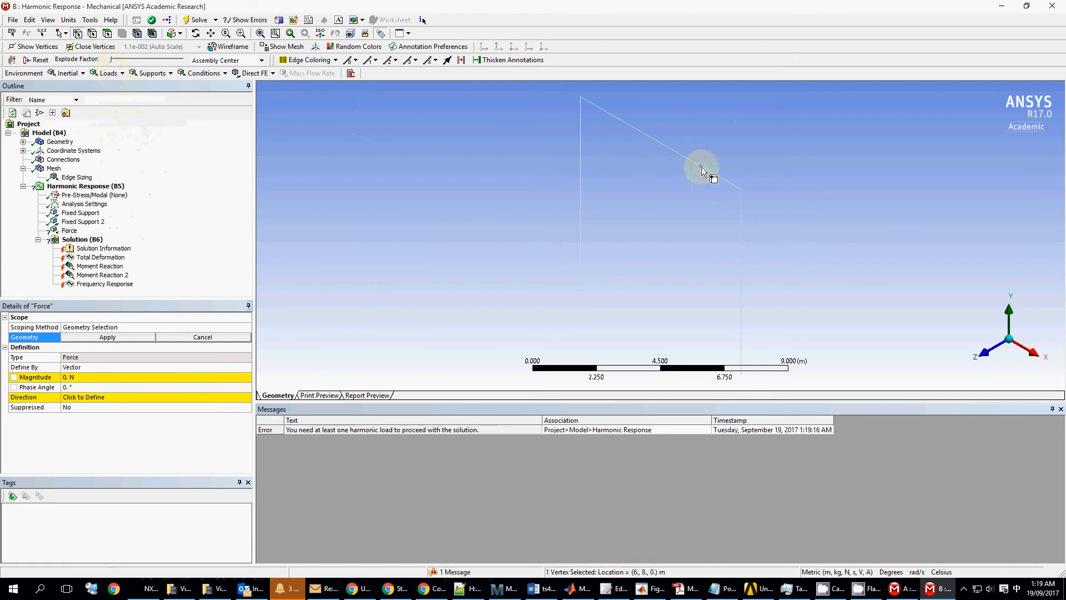
click(136, 339)
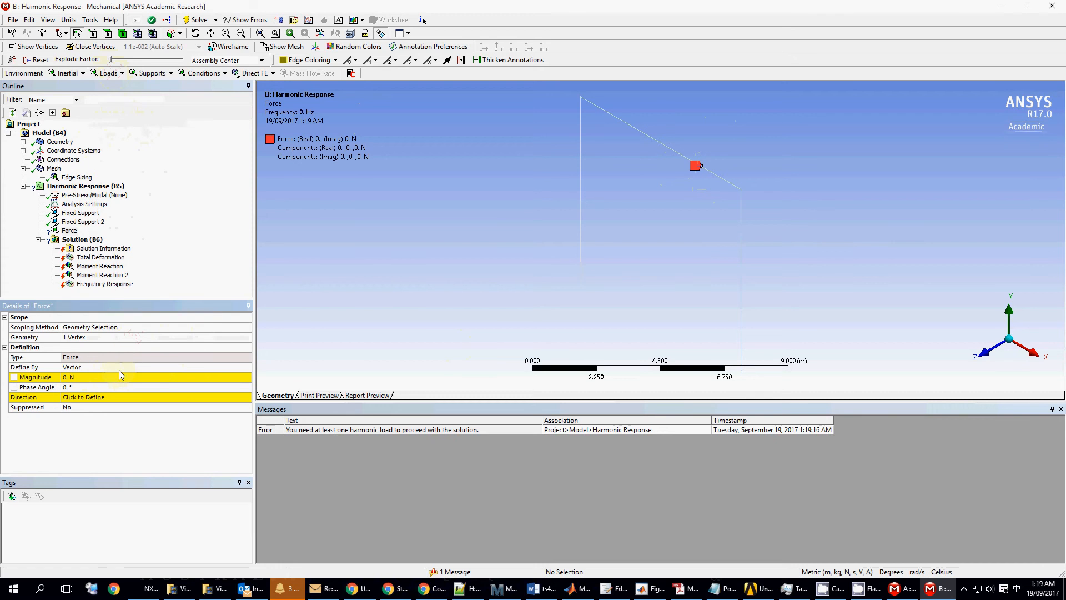
Define the force by components and set its Z component to 500 N.
click(119, 368)
click(248, 369)
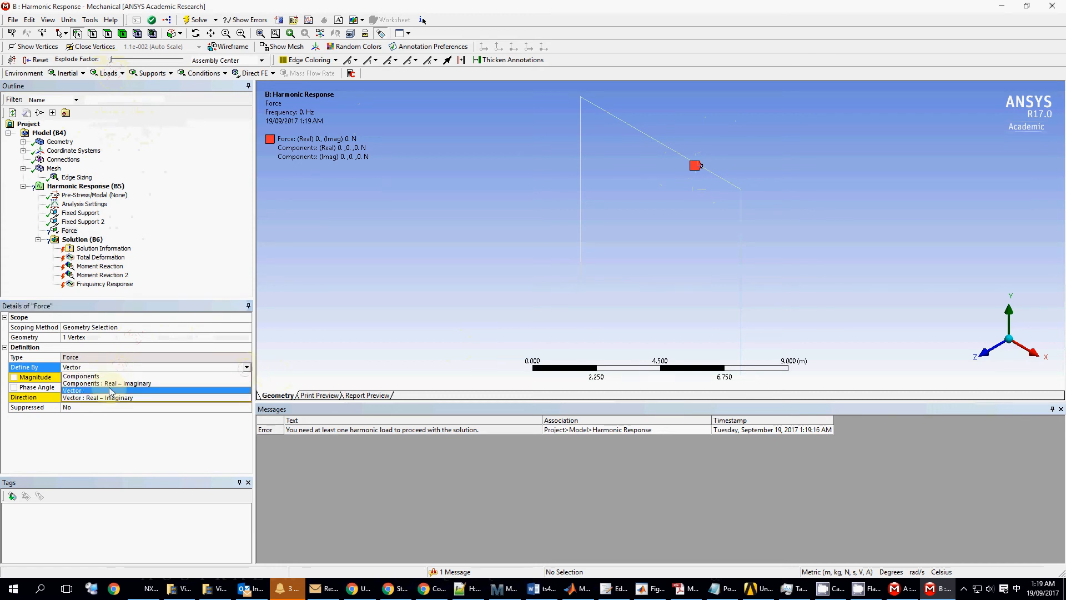
click(87, 400)
click(98, 408)
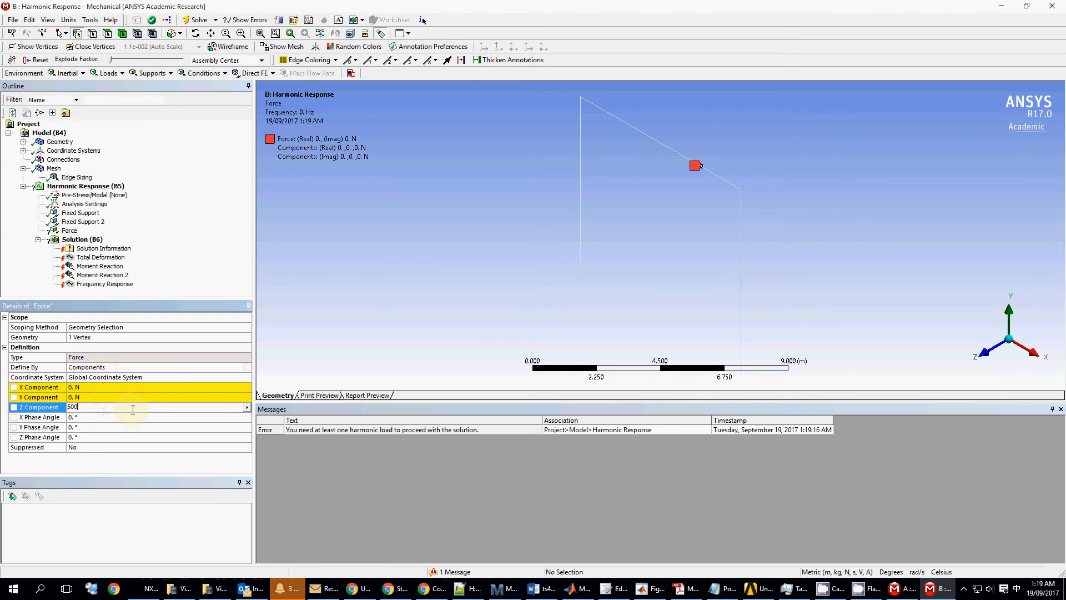
text(500)
key(Return)
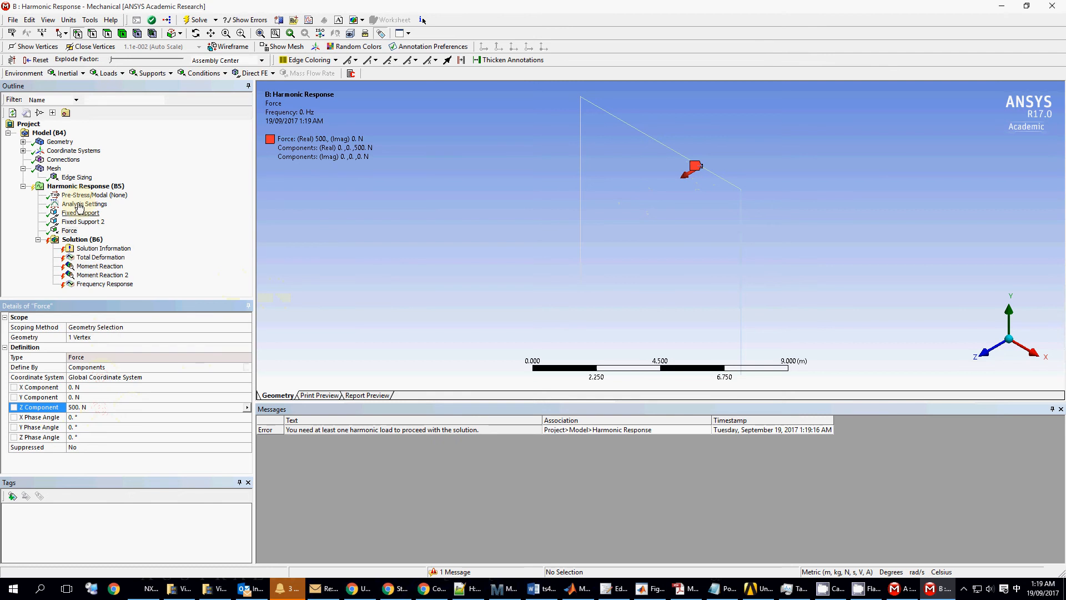
Solve the harmonic response analysis and examine the amplitude and phase plots of the frequency response result.
click(189, 23)
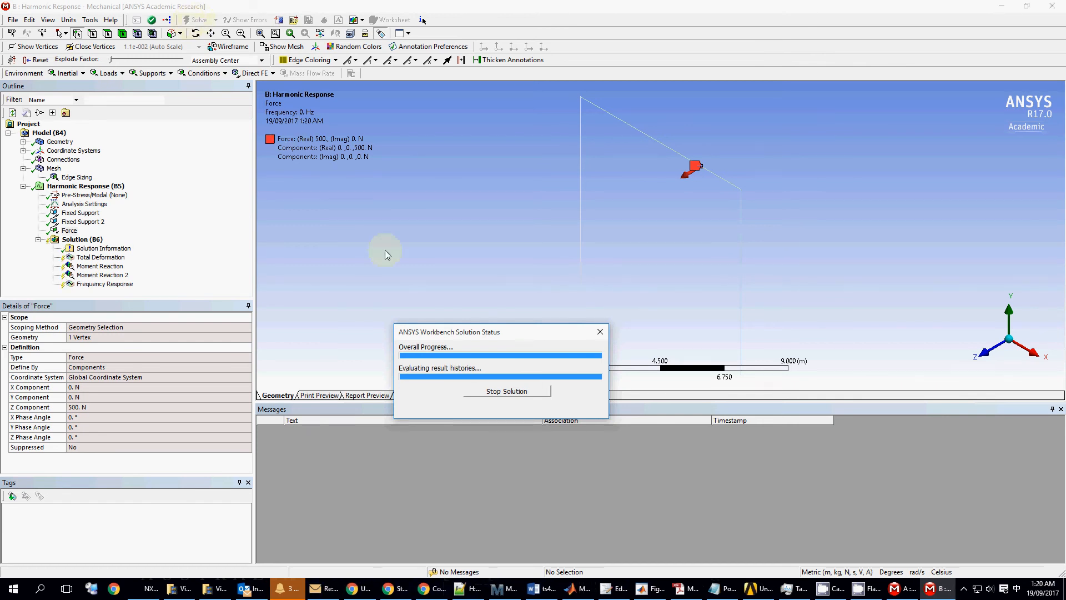
click(106, 284)
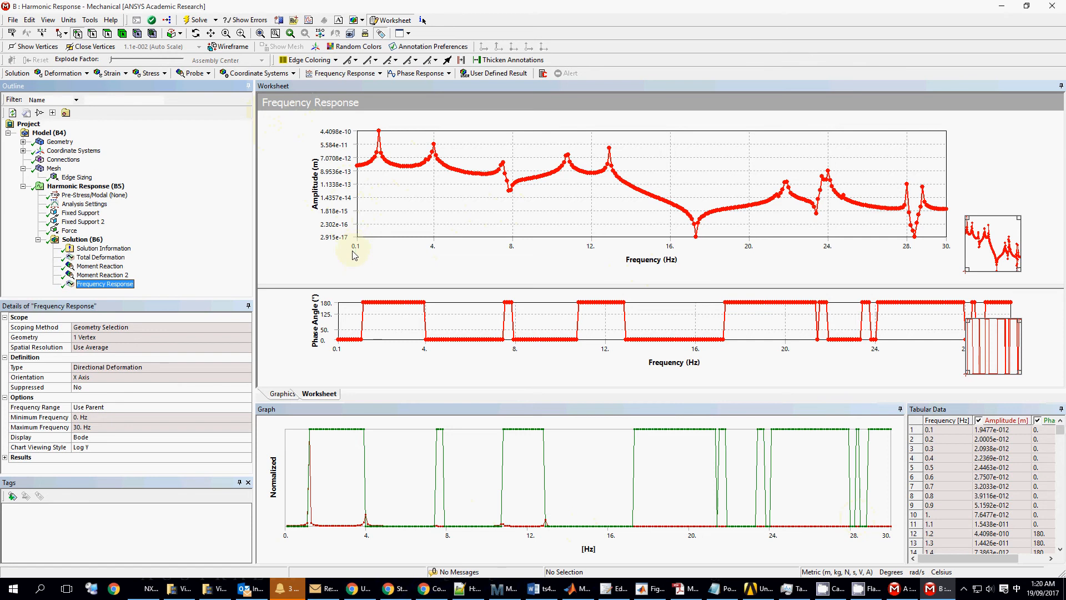
click(382, 206)
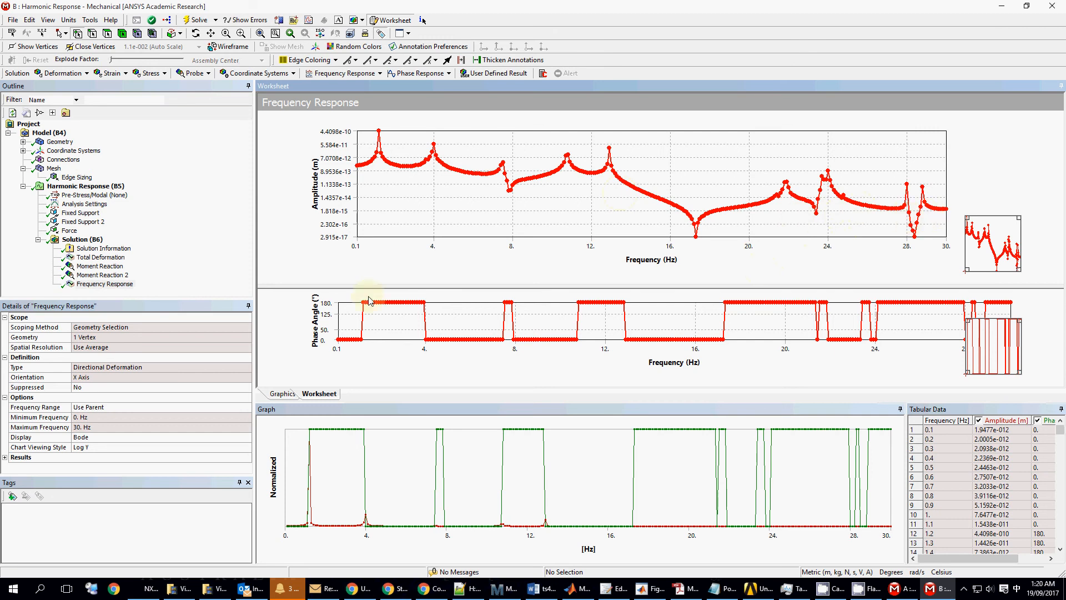
Retrieve the first moment reaction probe's result at the 0.9 Hz peak of its graph.
click(101, 267)
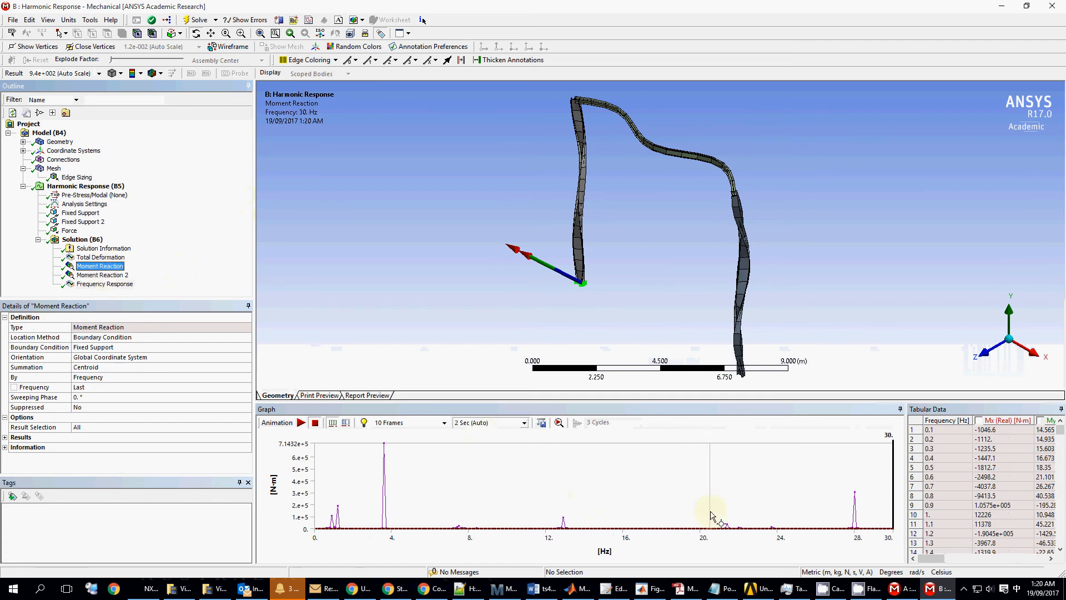
right_click(332, 528)
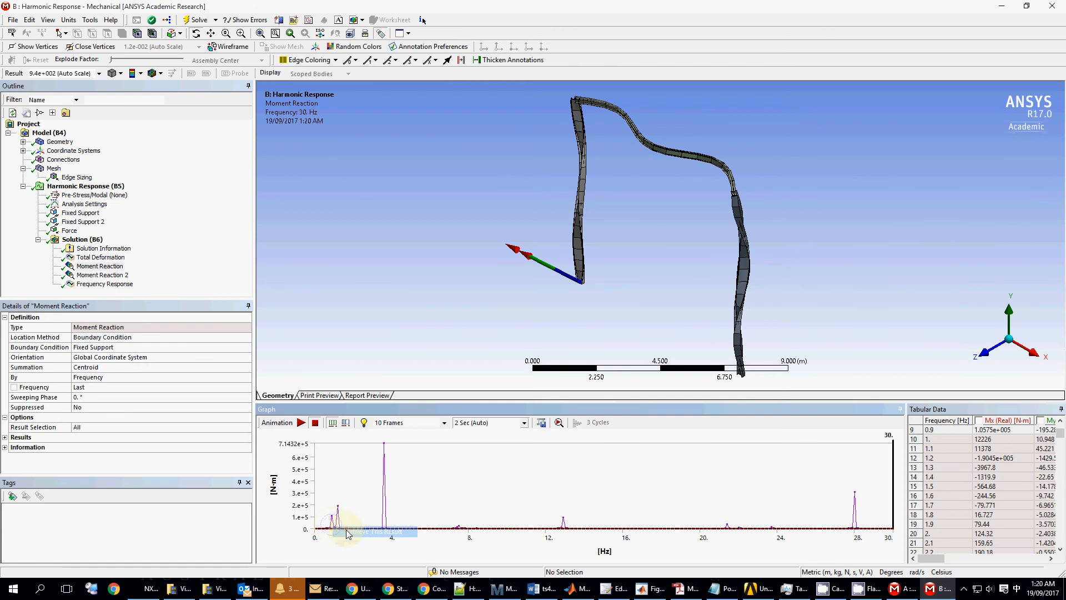
click(348, 534)
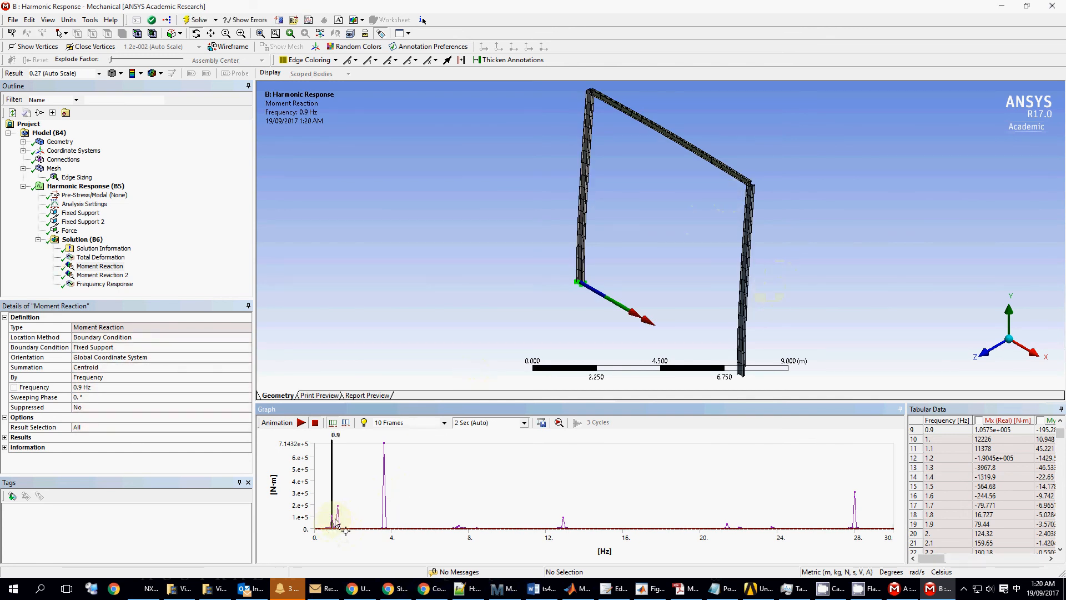
View the frame side-on along the X axis and briefly animate its 0.9 Hz response.
click(992, 349)
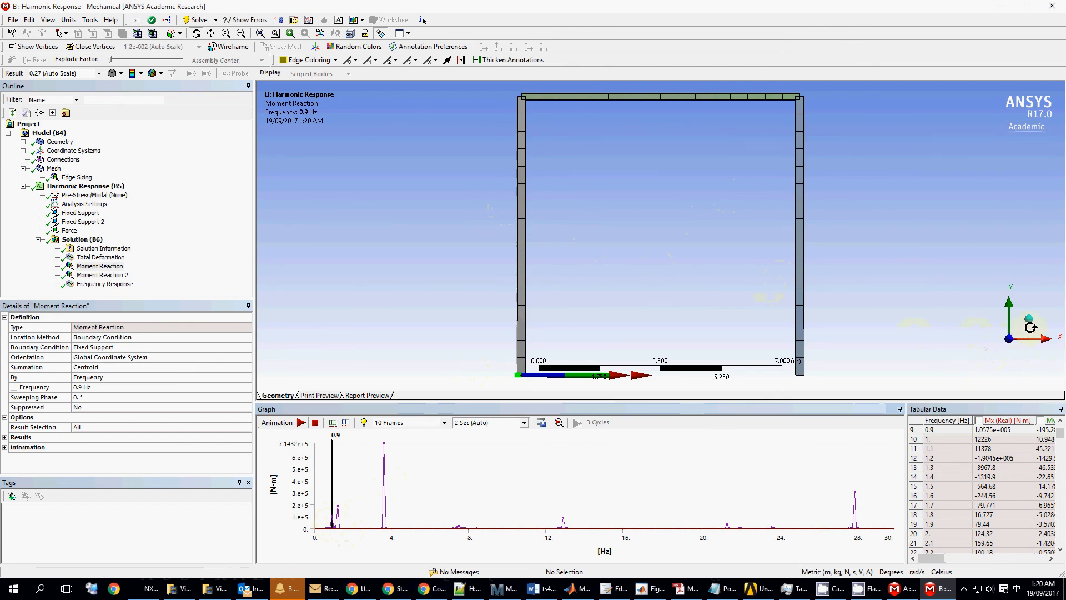
click(1047, 347)
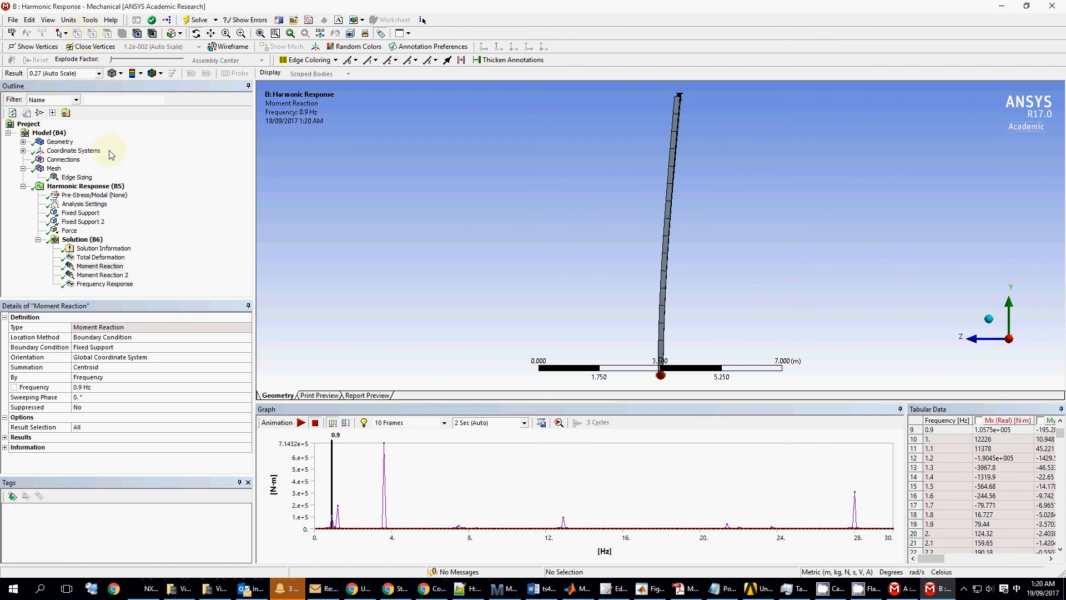
click(302, 423)
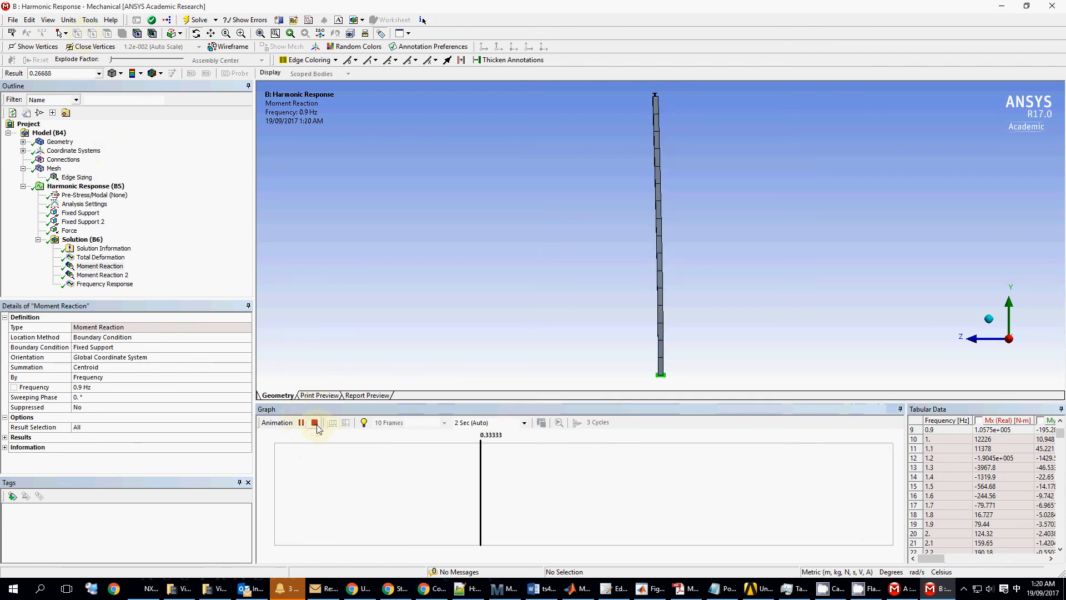
click(315, 423)
Retrieve the moment reaction result at the 1.2 Hz peak to inspect the deformed shape.
click(338, 520)
right_click(338, 520)
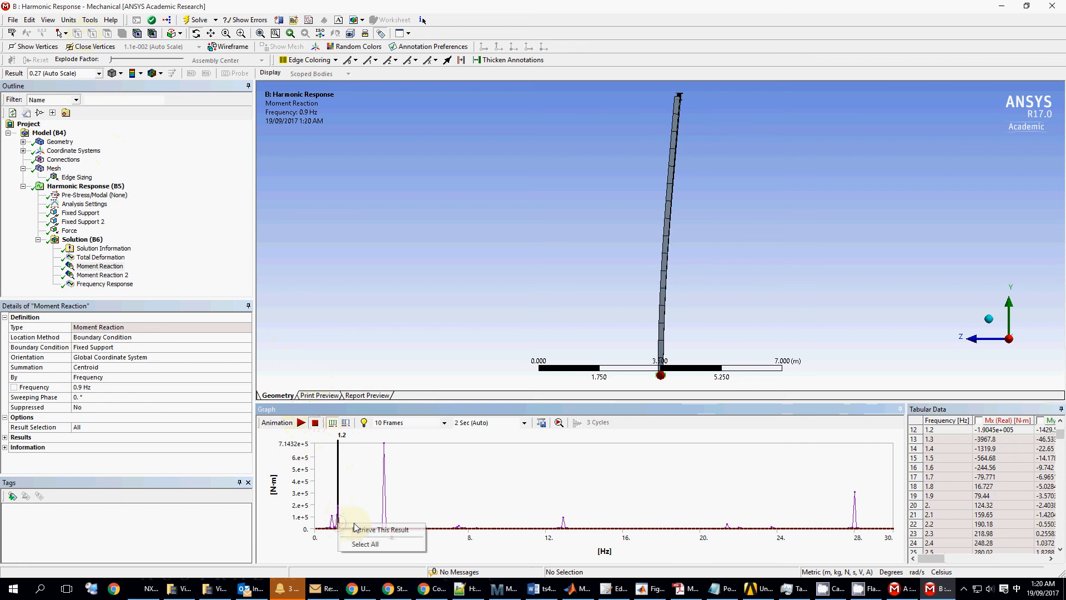
click(362, 529)
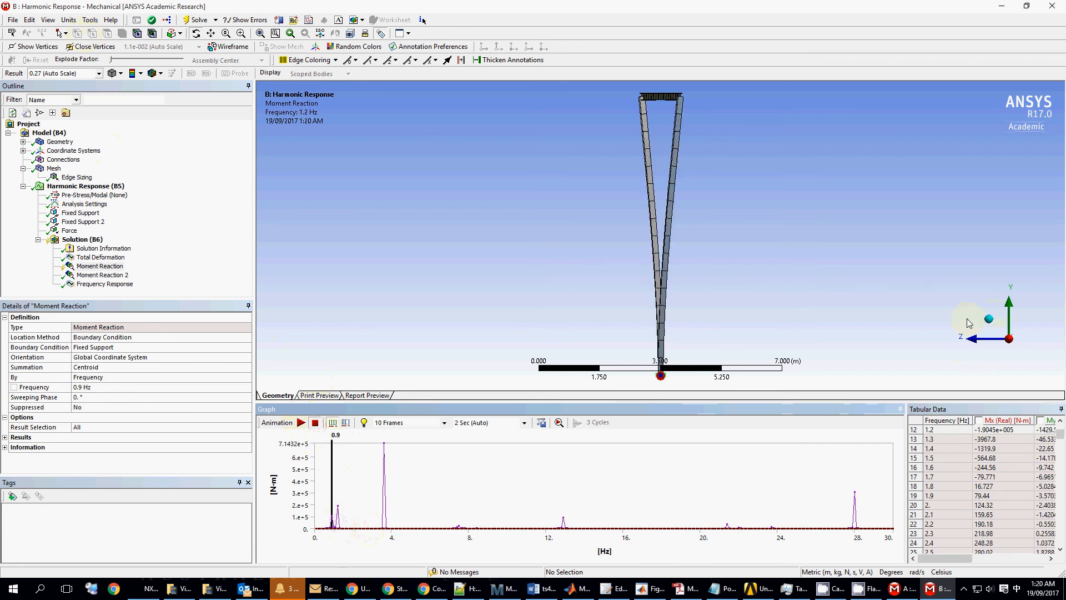
Retrieve the first moment reaction probe's result at the 3.6 Hz peak and show the deformed frame in isometric view.
click(387, 491)
right_click(386, 491)
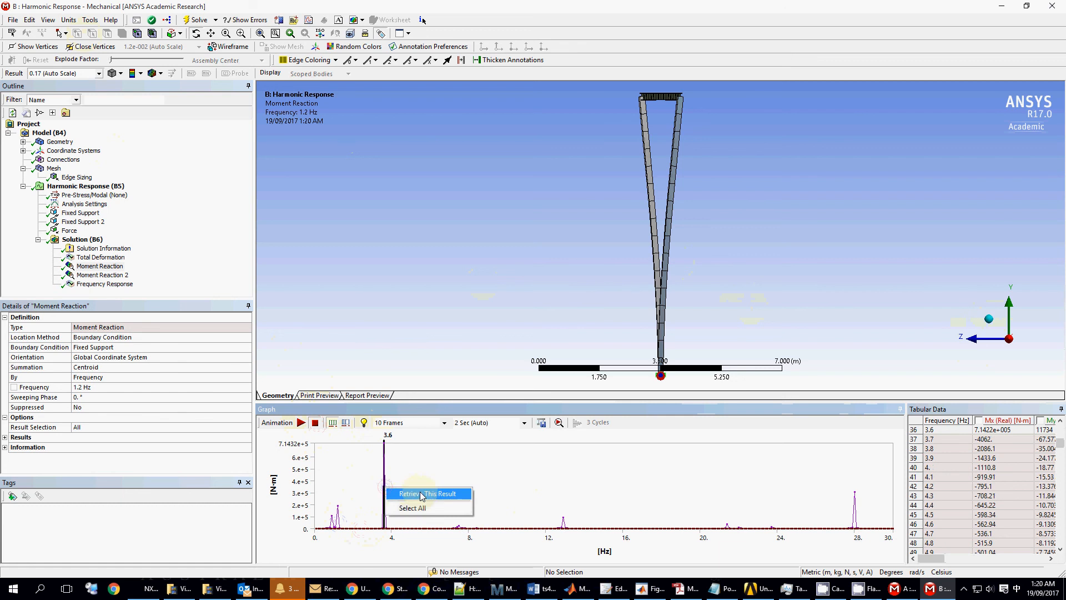
click(412, 498)
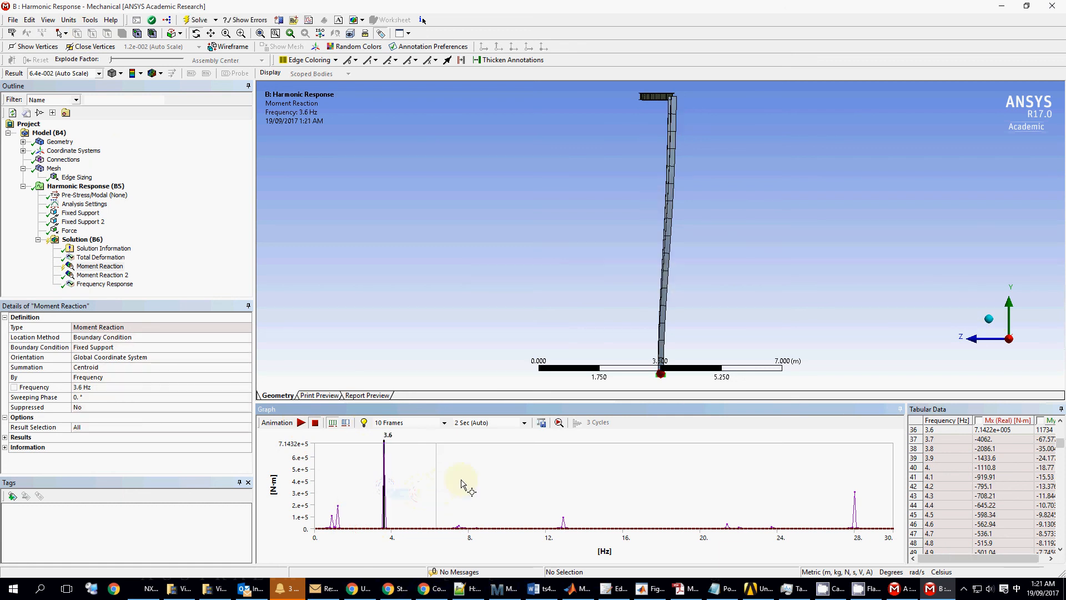
click(989, 320)
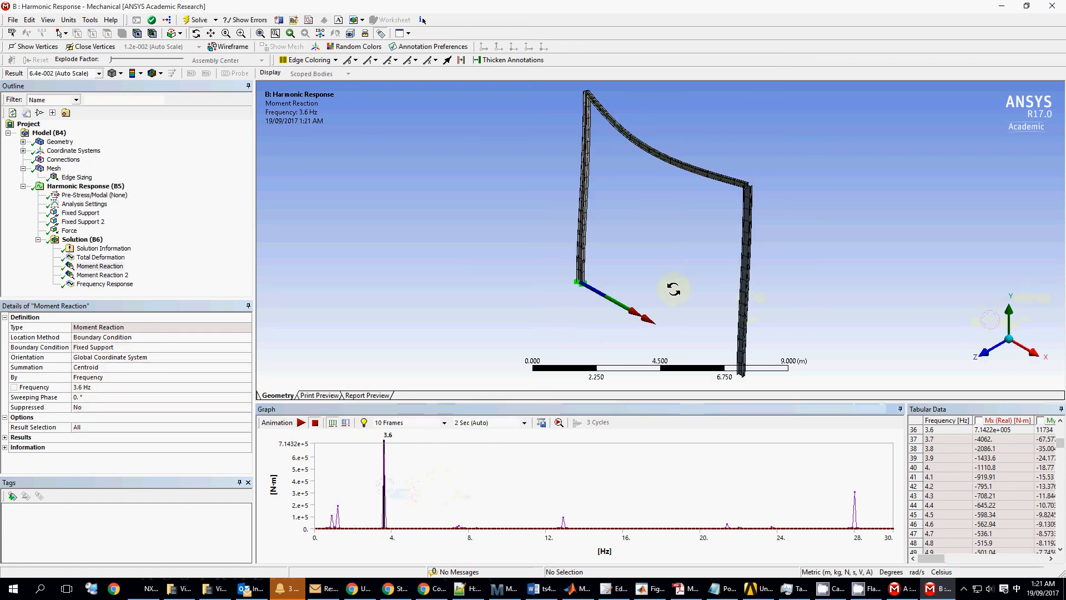
Retrieve the moment reaction result at the 7.5 Hz peak and inspect the deformed frame along the Z and X axes.
click(460, 525)
right_click(459, 525)
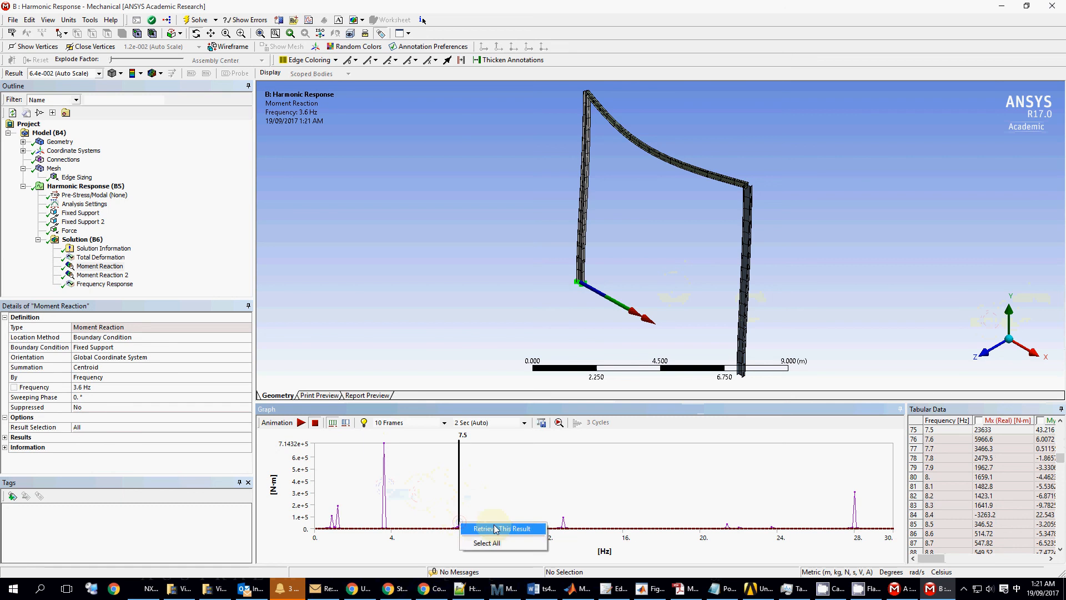
click(496, 528)
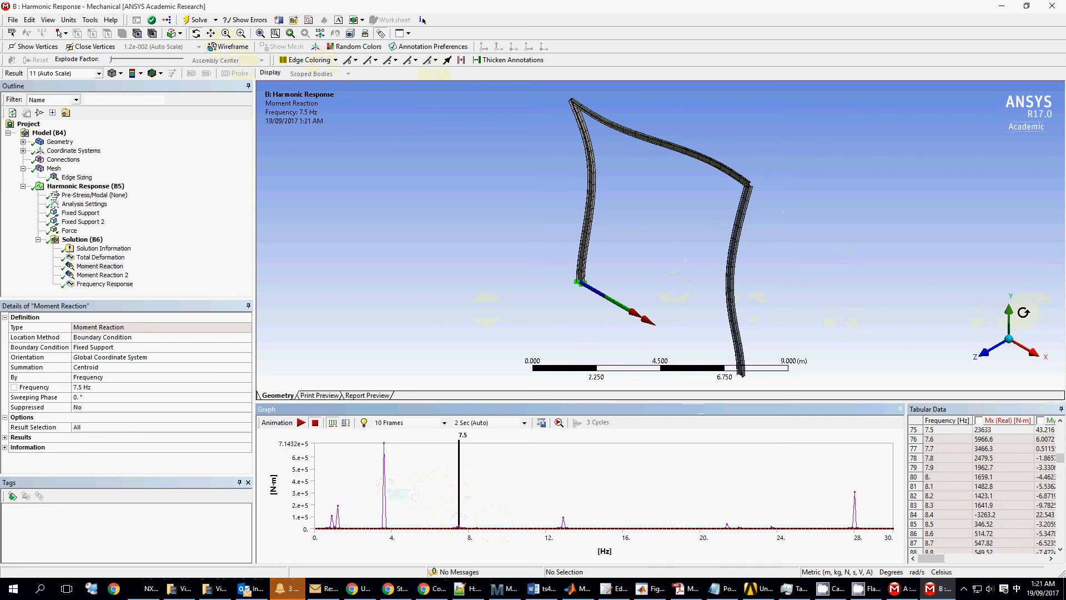
click(993, 353)
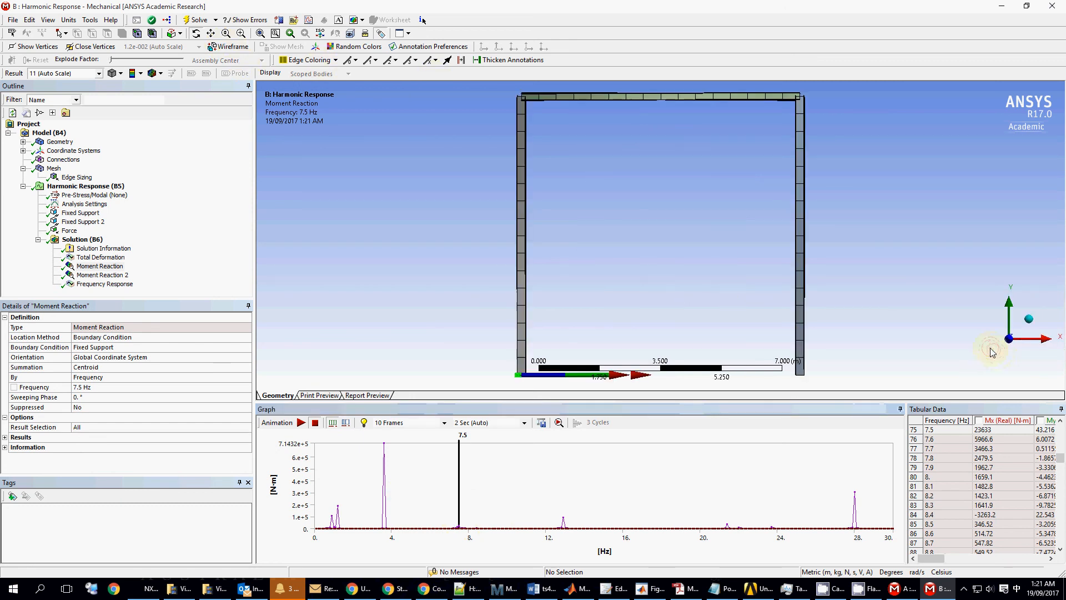
click(1043, 344)
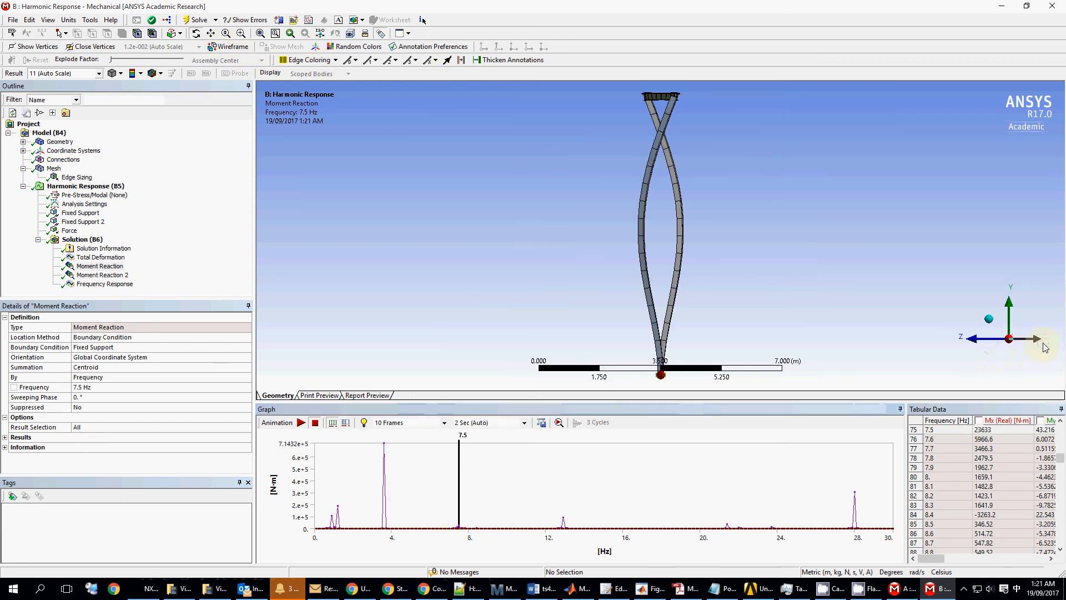
Retrieve the moment reaction result at the 12.9 Hz peak and inspect the deformed frame from an oblique front angle.
right_click(564, 527)
click(594, 529)
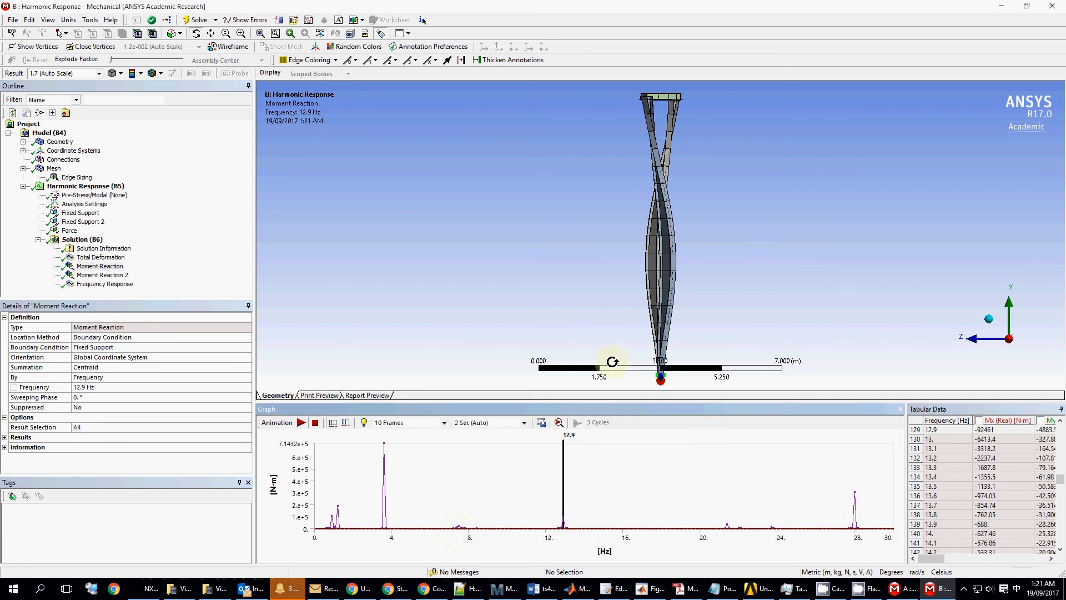
drag(583, 253, 699, 259)
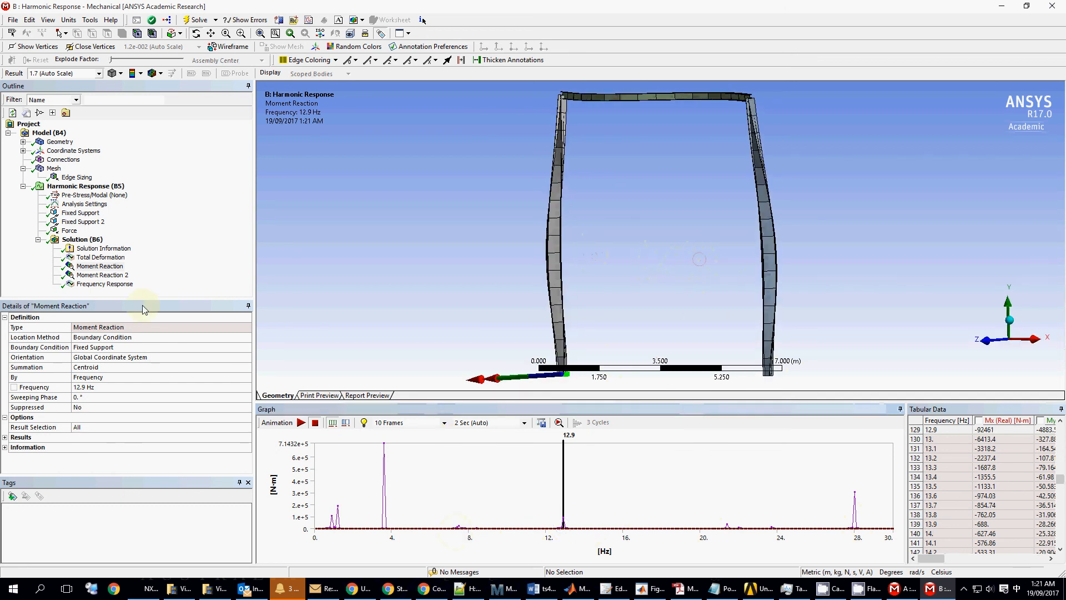
Review the frequency response plots, the second moment reaction result and the total deformation contour of the frame.
click(106, 284)
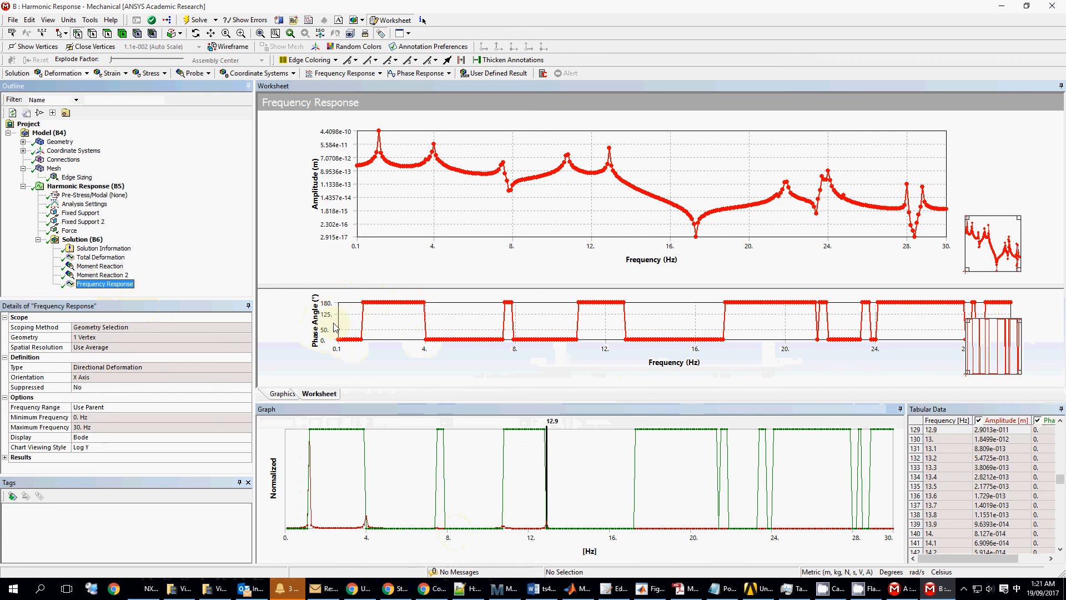
click(114, 275)
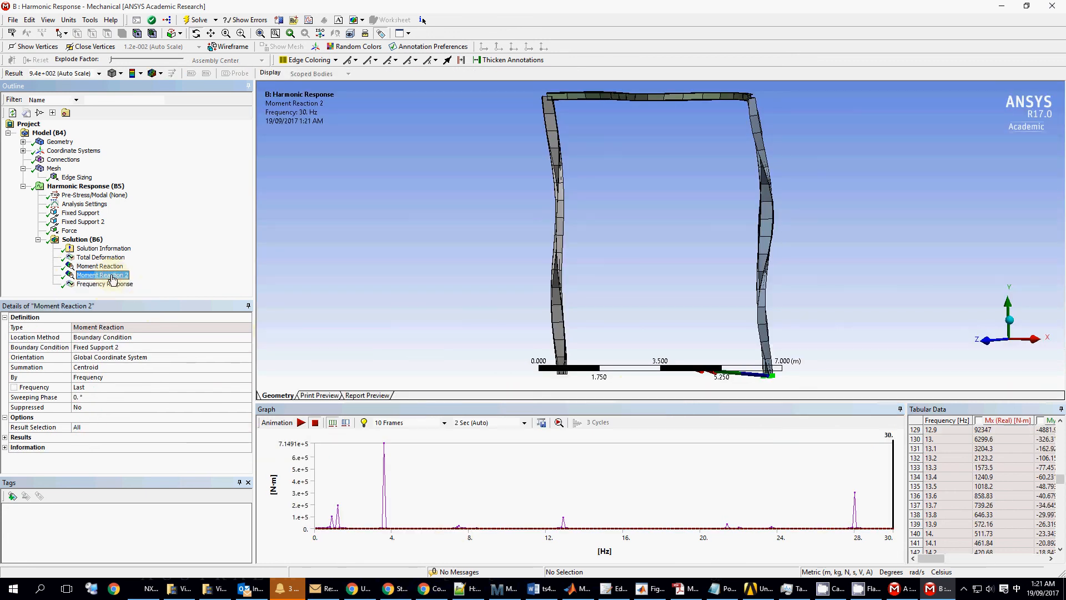
click(118, 266)
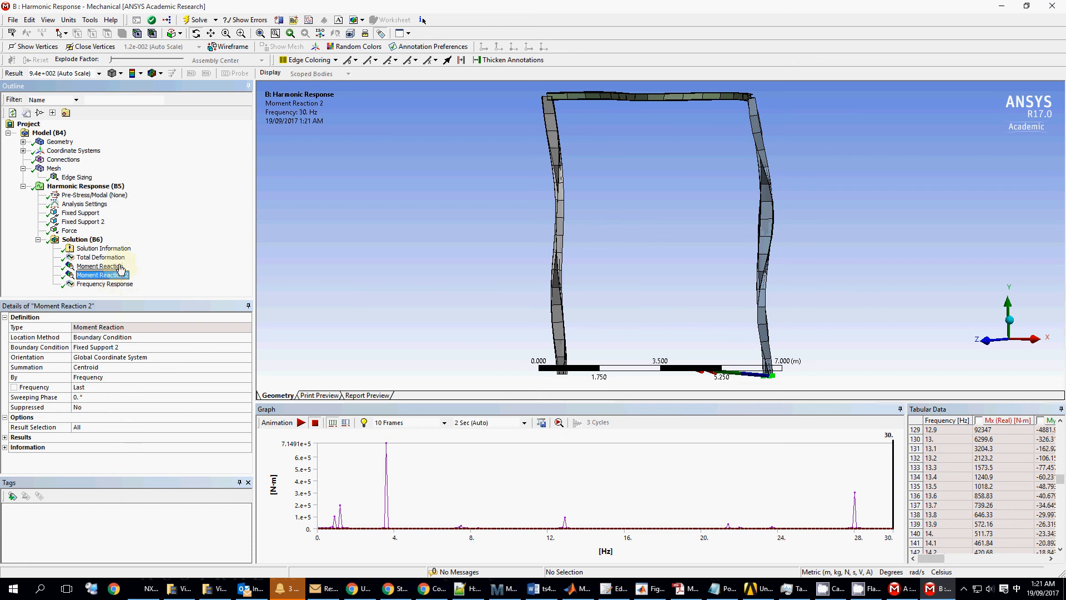
click(116, 258)
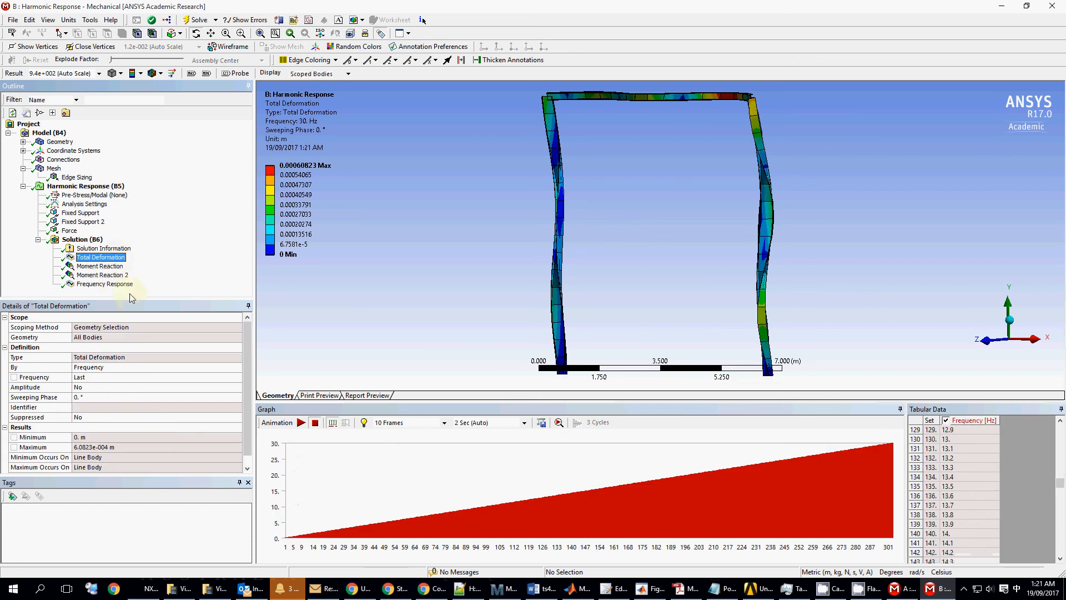